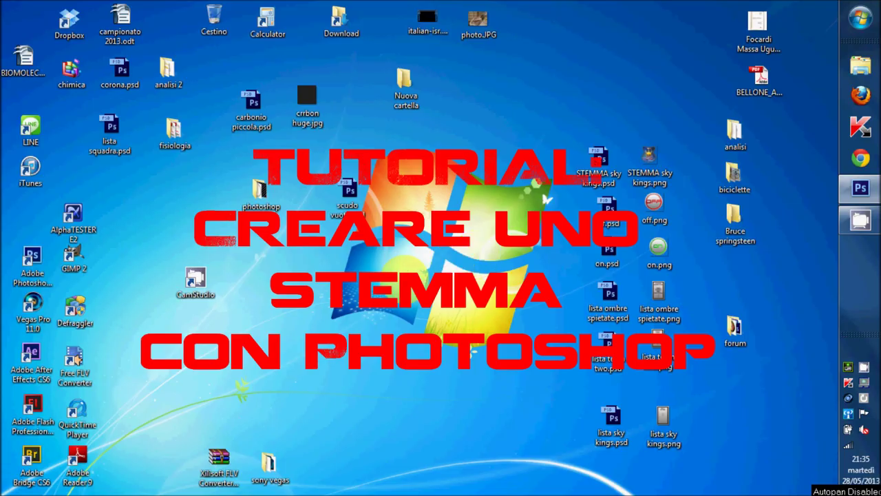
Open scudo.jpg from the photoshop folder in Photoshop CS6 through Apri con.
double_click(258, 207)
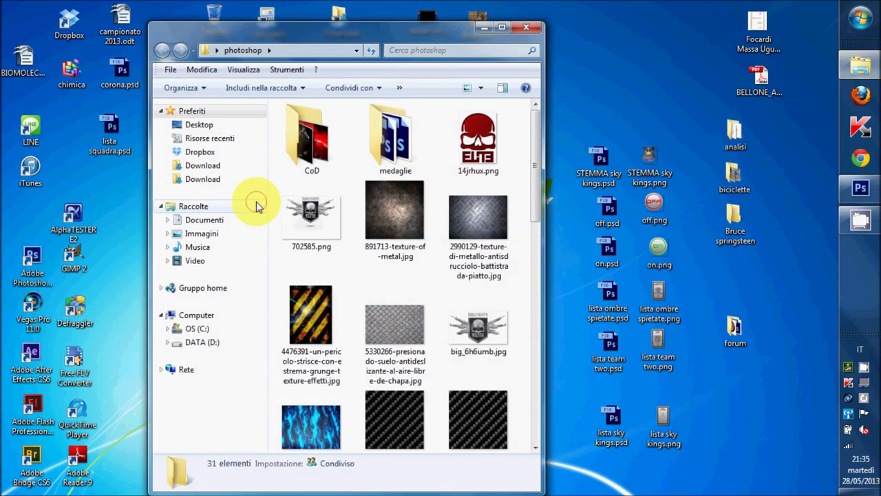
drag(535, 190, 535, 401)
click(480, 327)
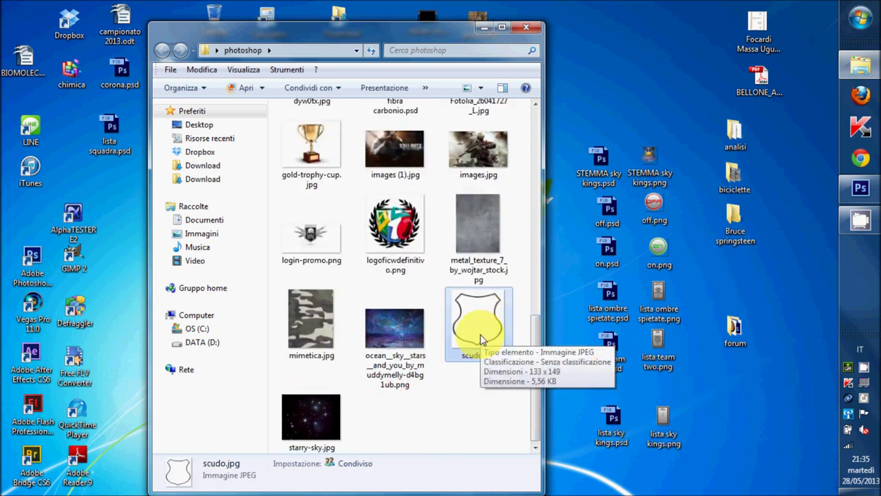
right_click(481, 335)
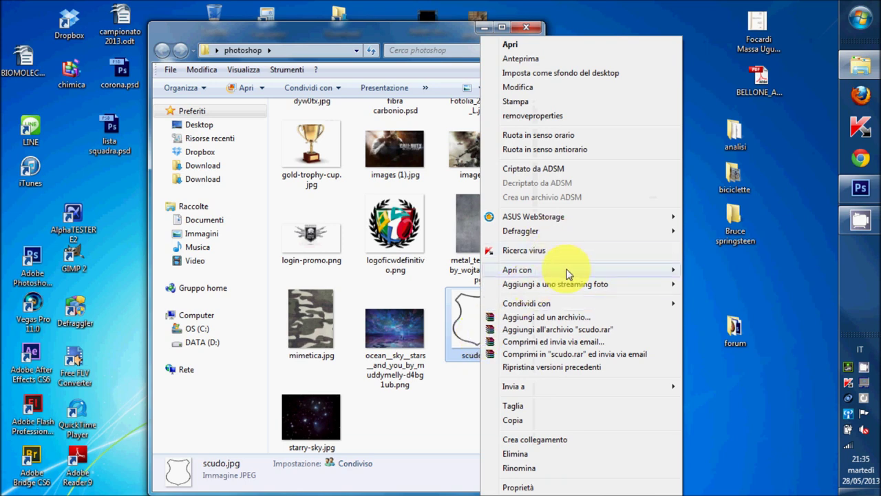
click(740, 274)
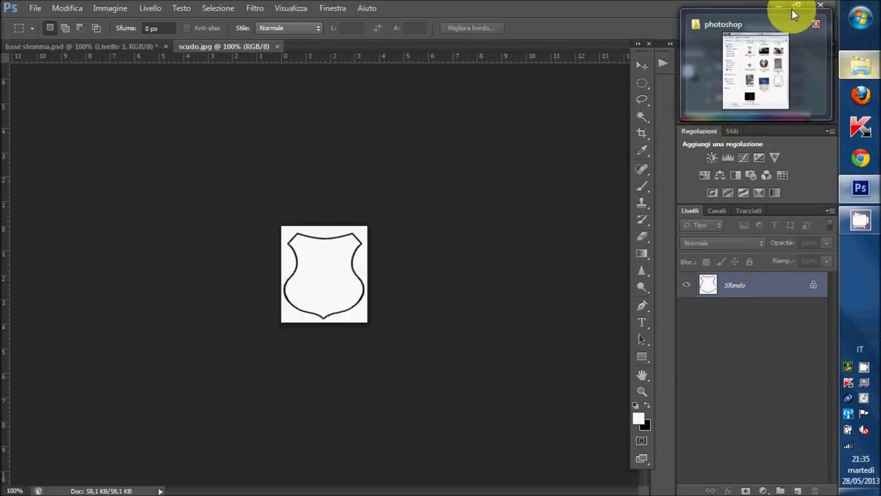
mouse_move(859, 65)
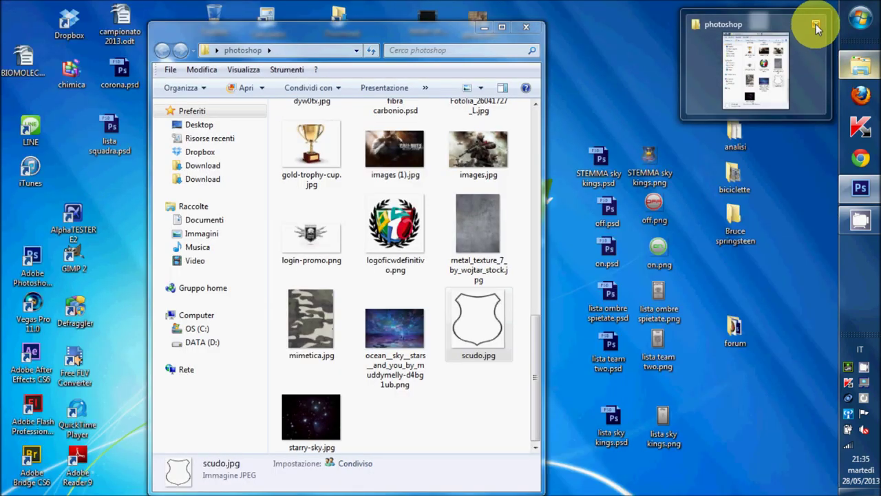
click(815, 26)
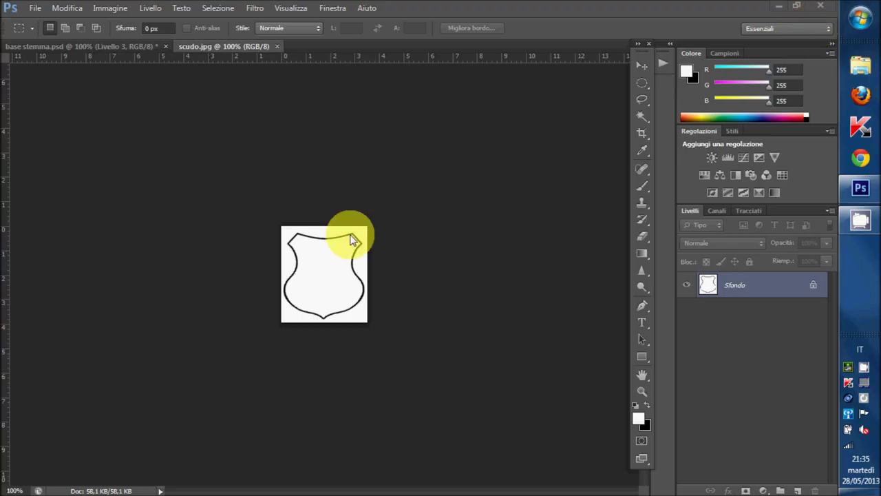
Set the image size to 300 × 350 pixels with Mantieni proporzioni unchecked.
click(106, 9)
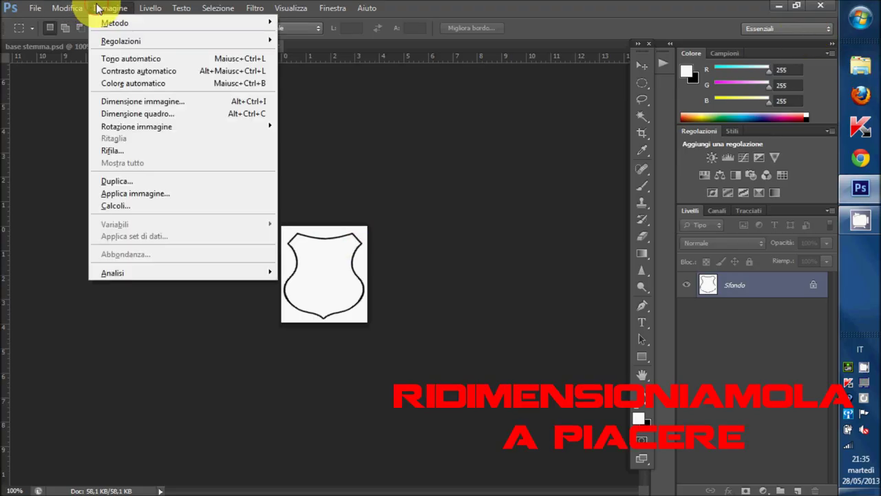
click(146, 107)
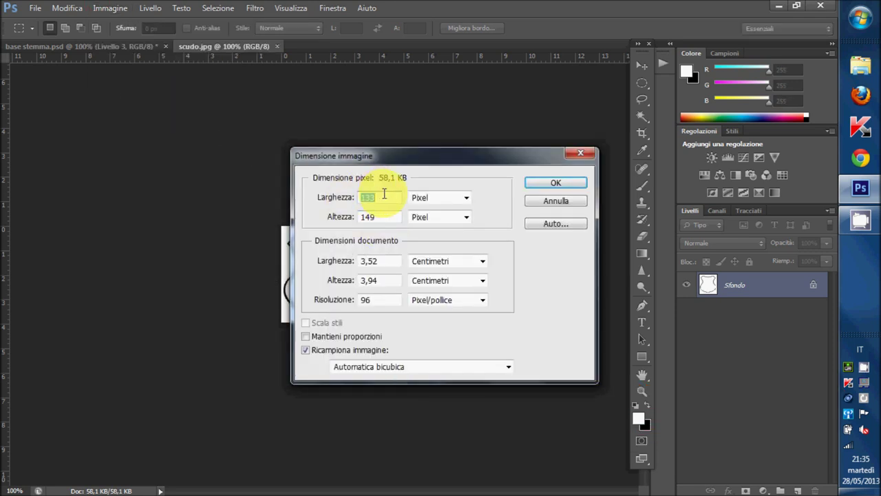
double_click(382, 217)
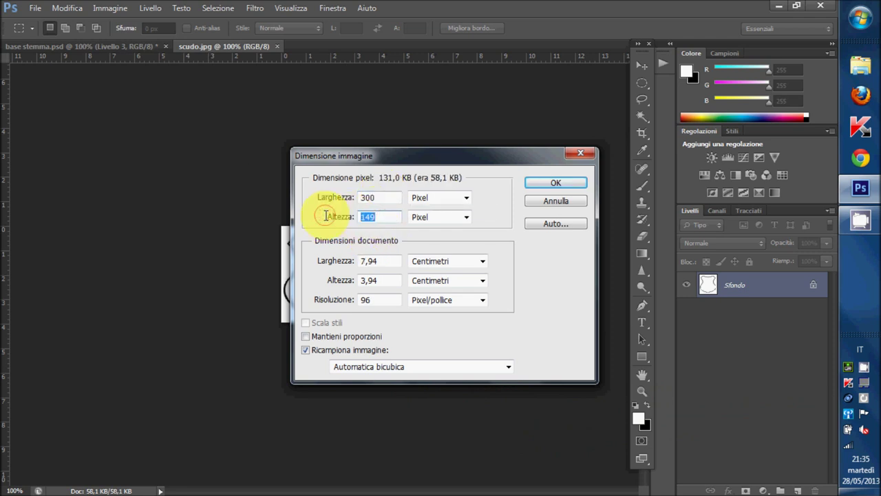
text(350)
click(559, 184)
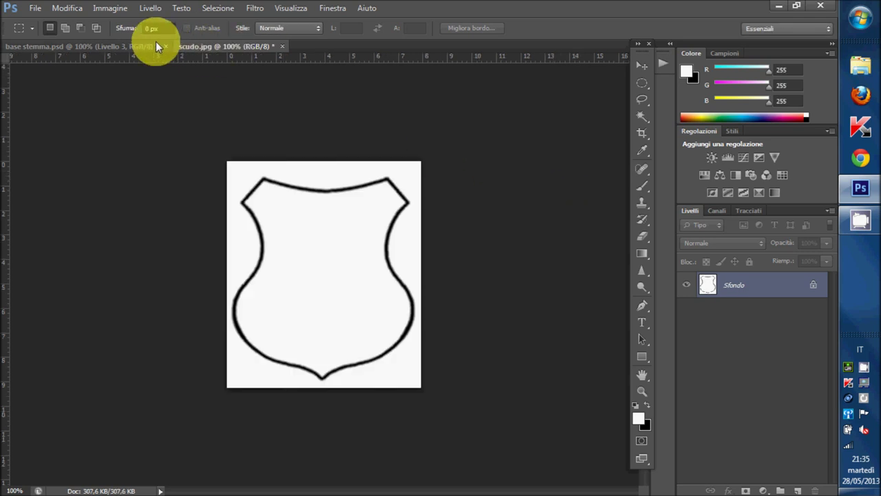
Choose the Magic Eraser and convert the Sfondo background into Livello 0.
click(641, 237)
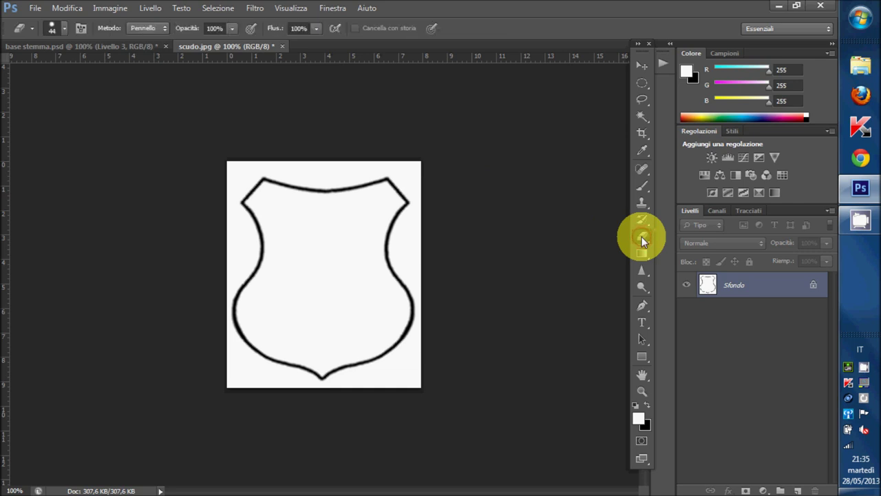
right_click(642, 237)
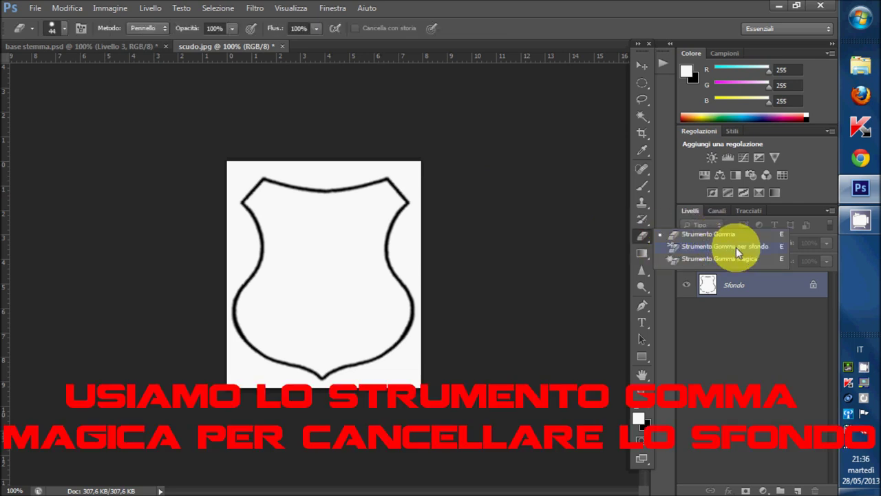
click(764, 260)
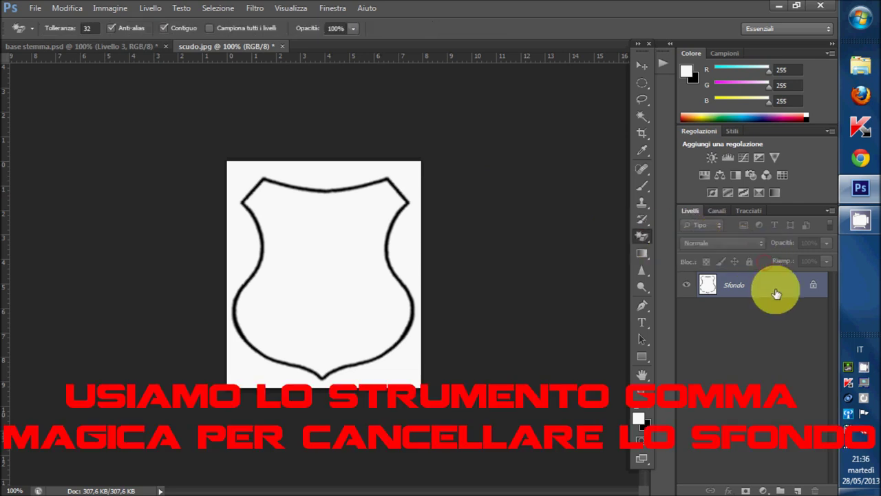
double_click(775, 293)
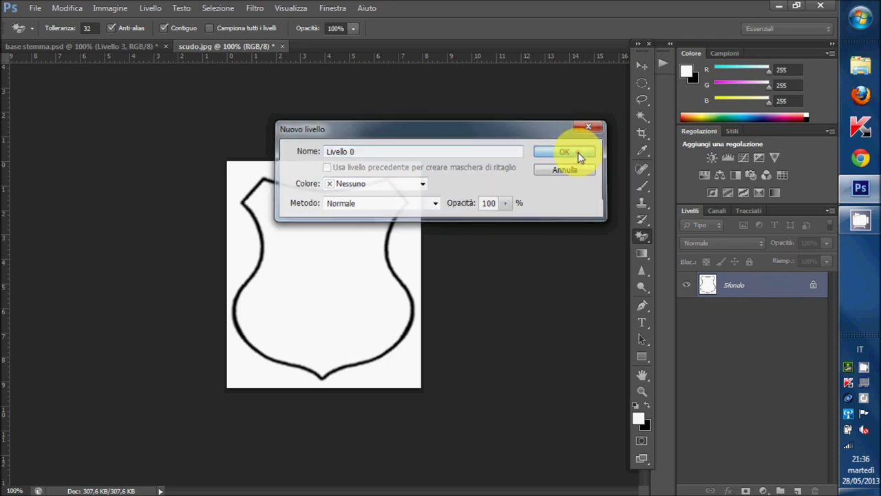
click(577, 153)
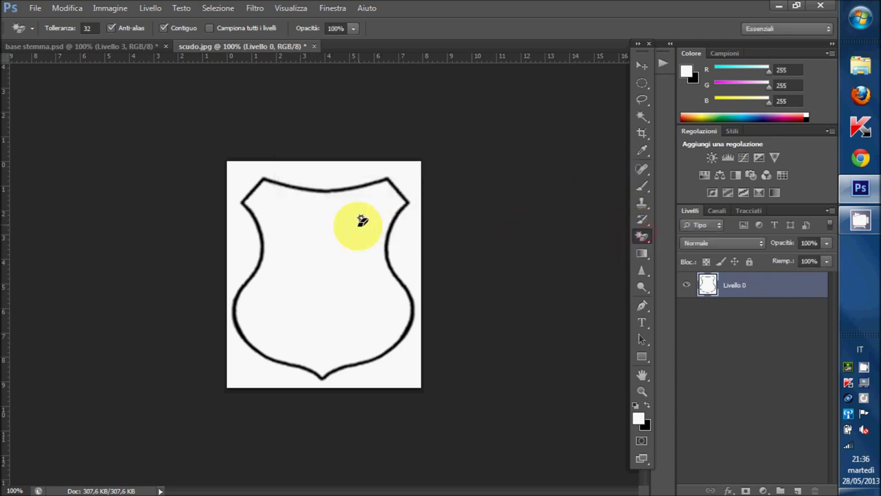
Erase the white areas inside and outside the shield outline.
click(342, 288)
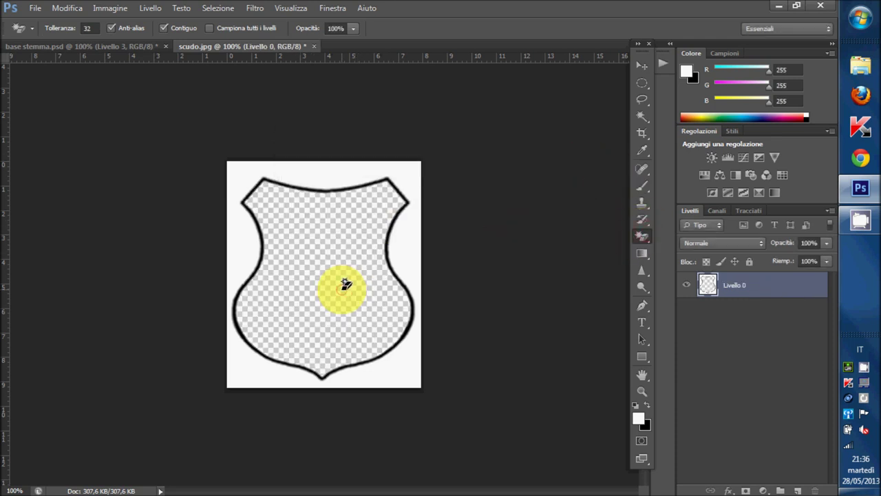
click(412, 379)
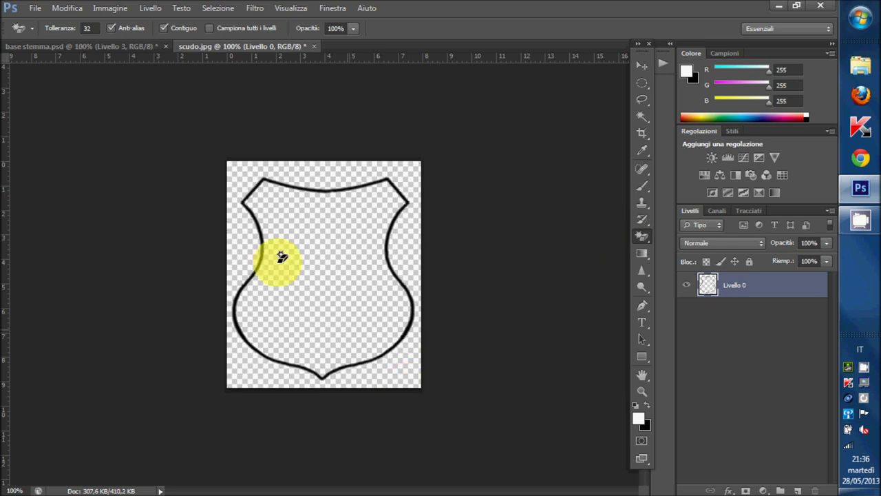
click(35, 9)
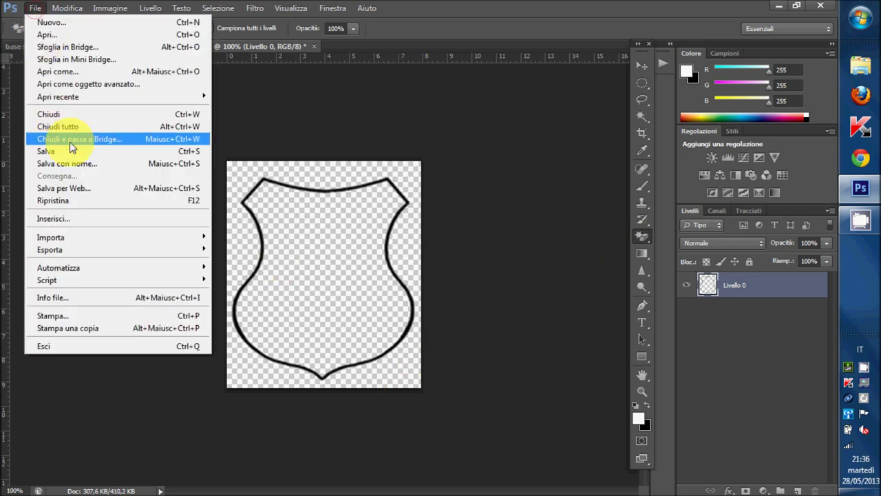
Place the 4476391 yellow-black grunge stripes JPG from the photoshop folder via Inserisci.
click(256, 117)
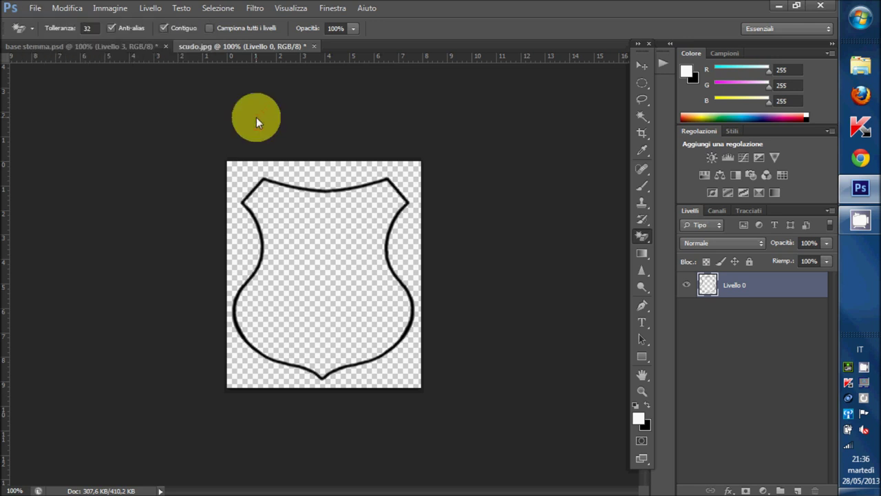
click(34, 8)
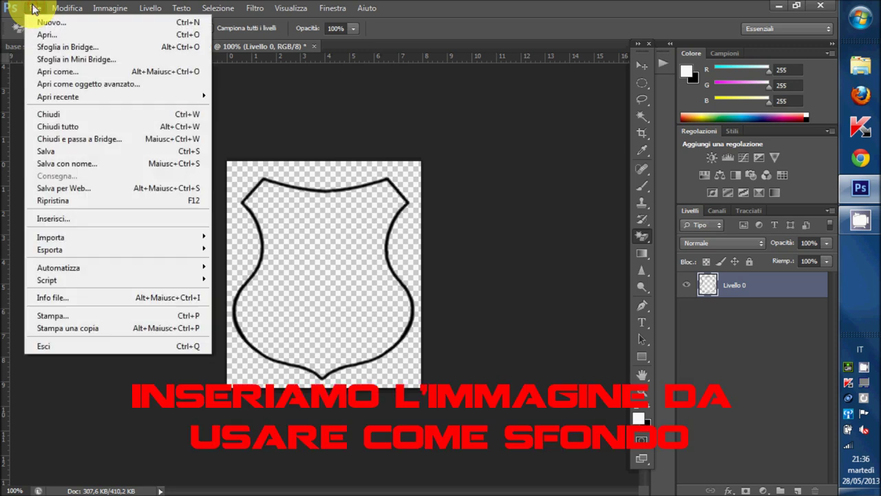
click(71, 217)
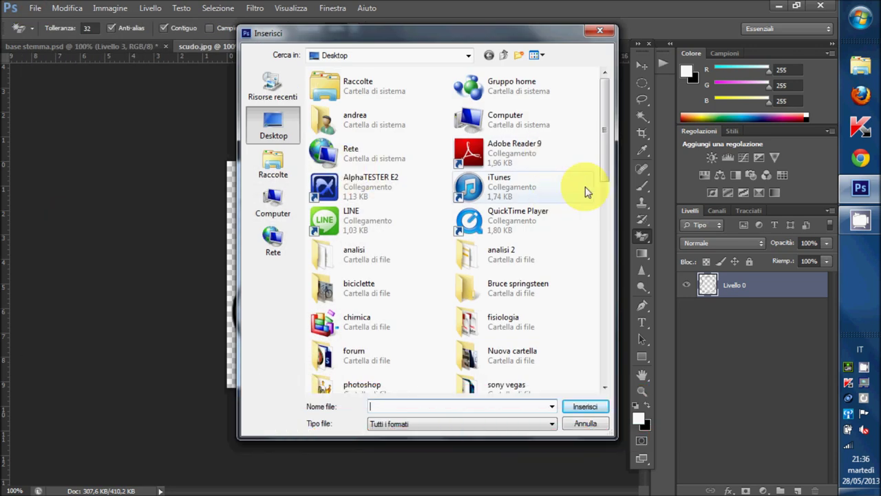
double_click(403, 386)
mouse_move(477, 198)
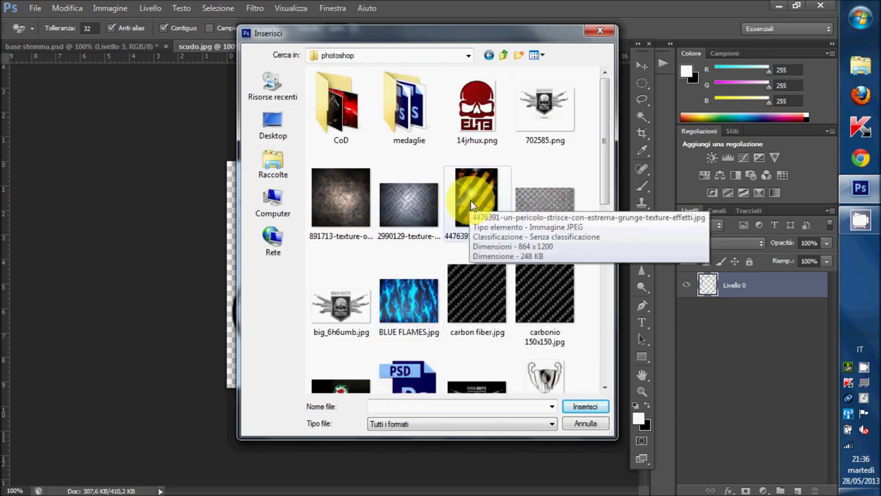
double_click(471, 204)
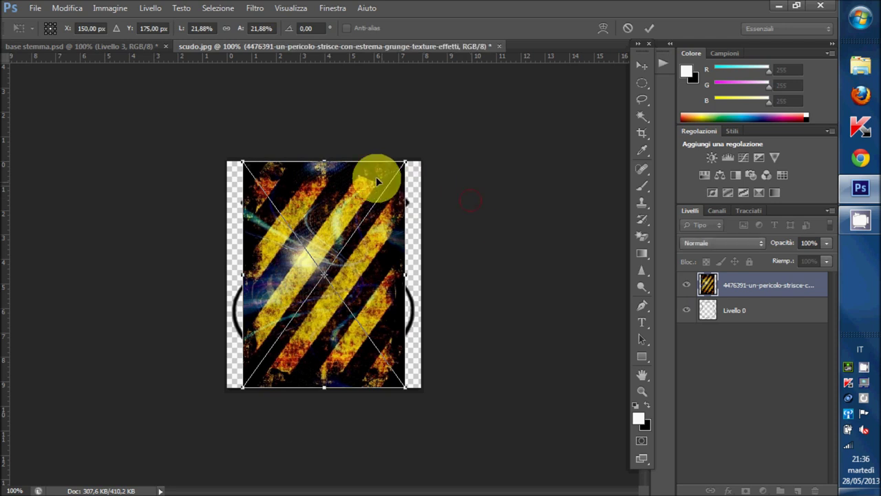
Stretch the stripes over the whole canvas, commit the placement, and drag it below Livello 0.
drag(406, 163, 436, 157)
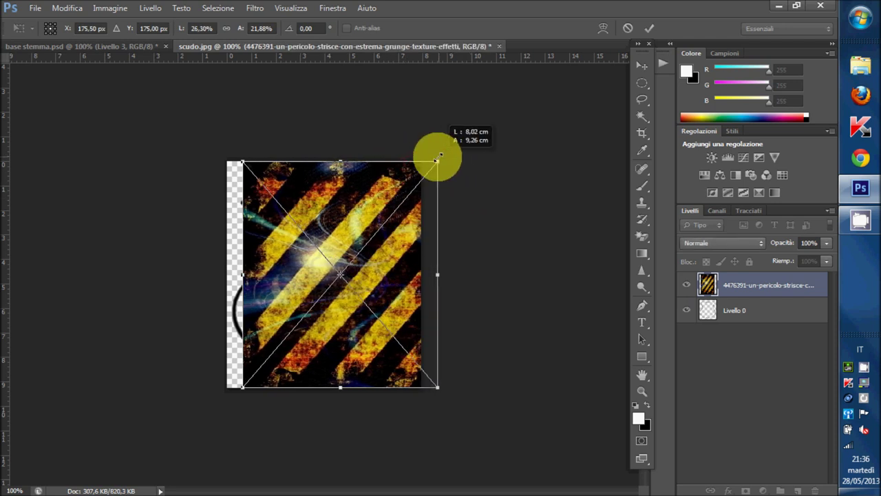
drag(395, 256, 374, 258)
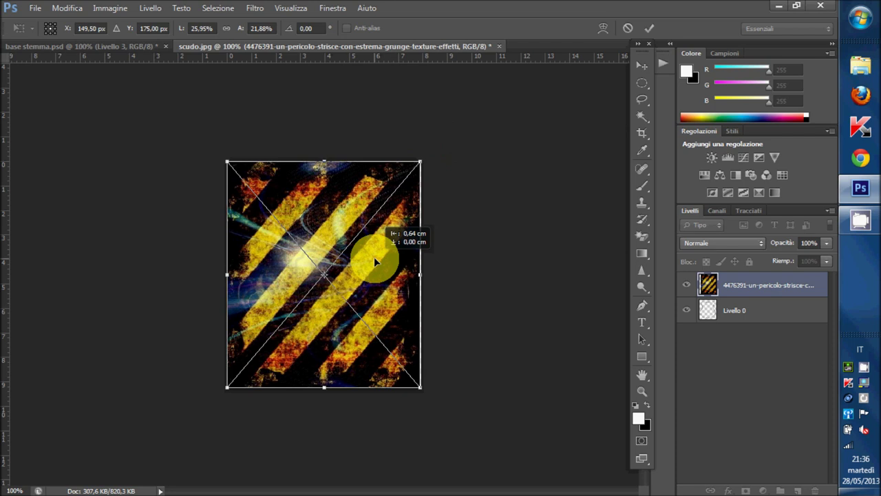
click(638, 64)
click(348, 199)
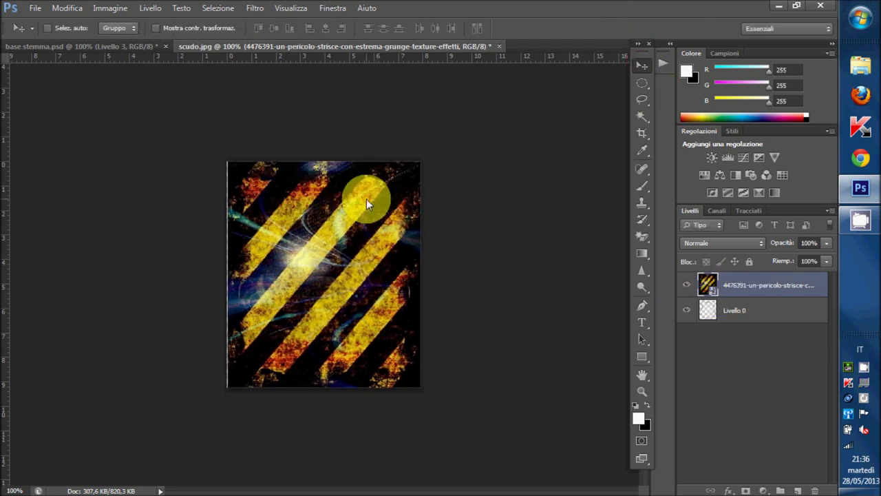
drag(730, 279, 737, 326)
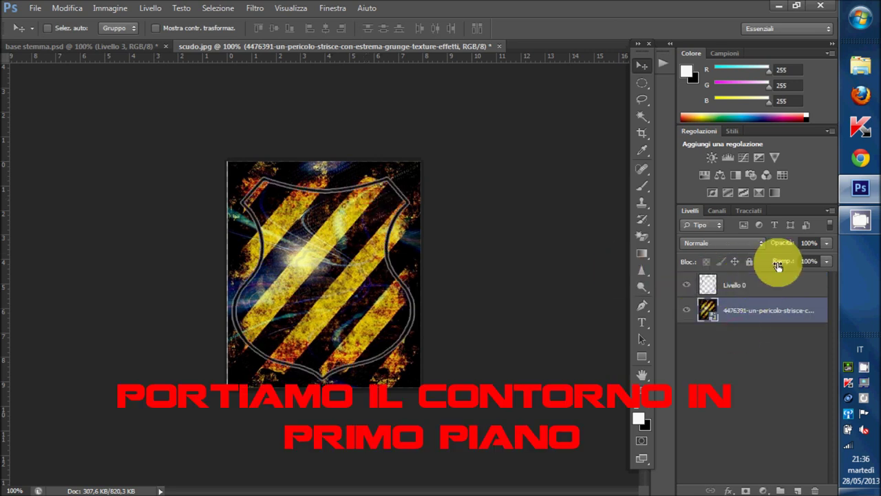
Select the stripes layer and zoom the view to 200%.
click(760, 283)
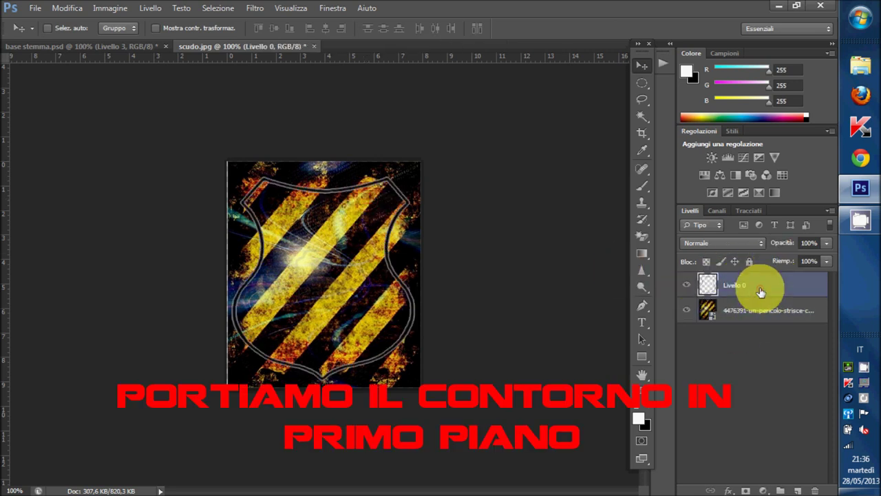
click(780, 318)
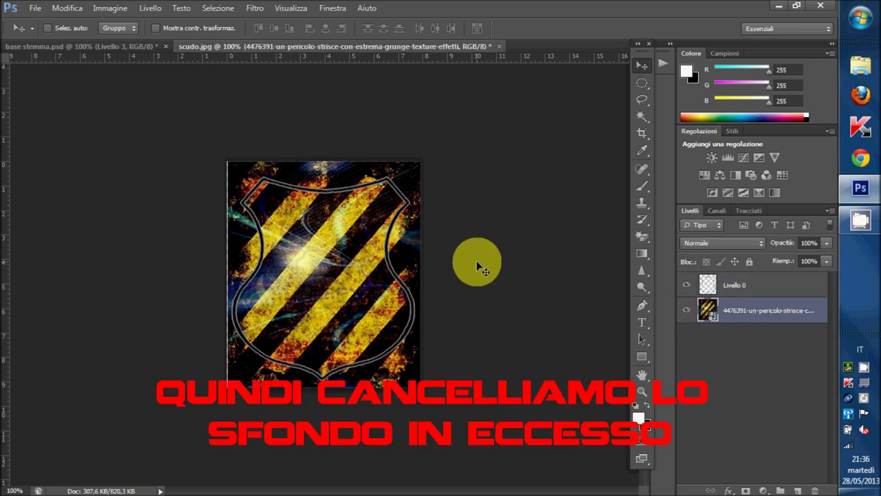
click(290, 7)
click(317, 102)
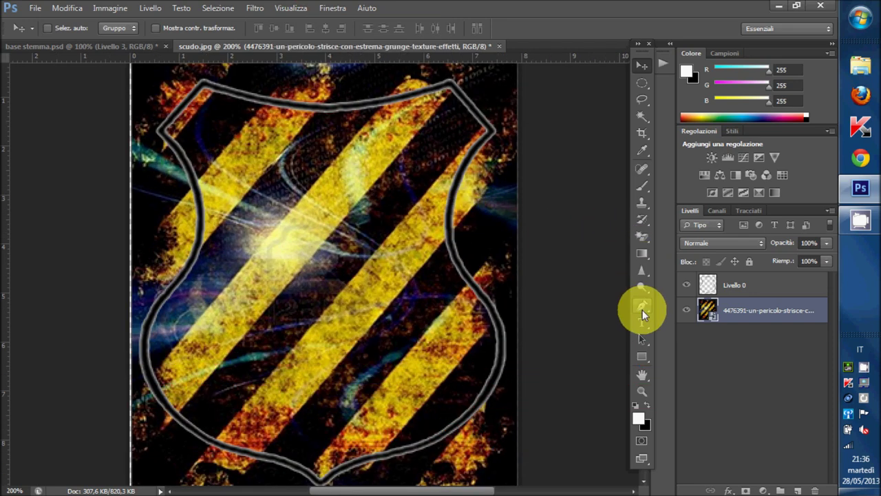
Switch to the plain Eraser, rasterize the stripes layer, and erase outside the shield's right edge.
click(644, 238)
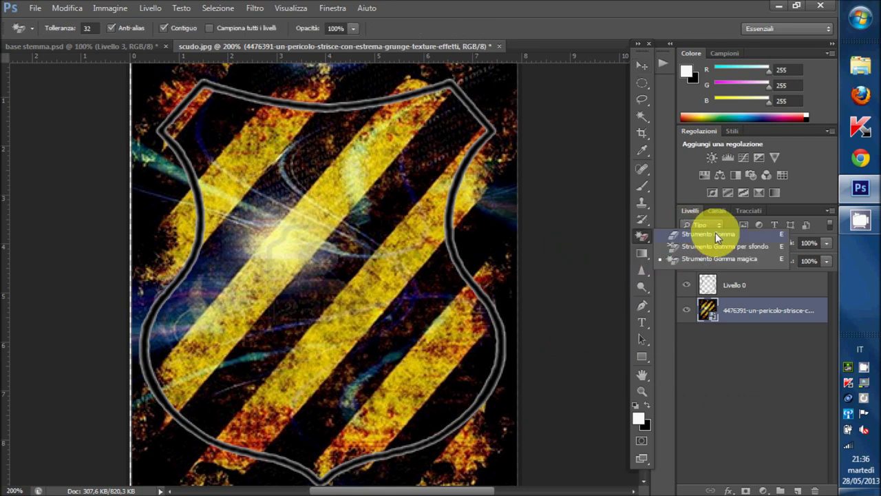
click(716, 232)
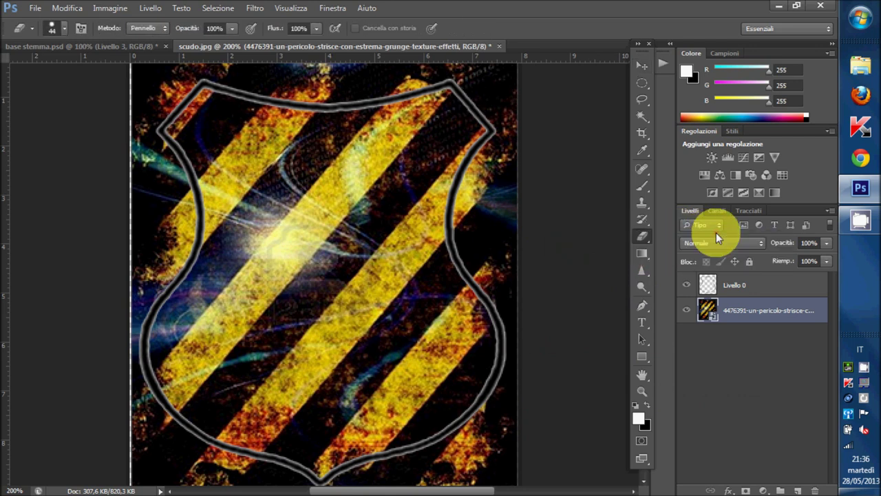
click(499, 227)
click(368, 205)
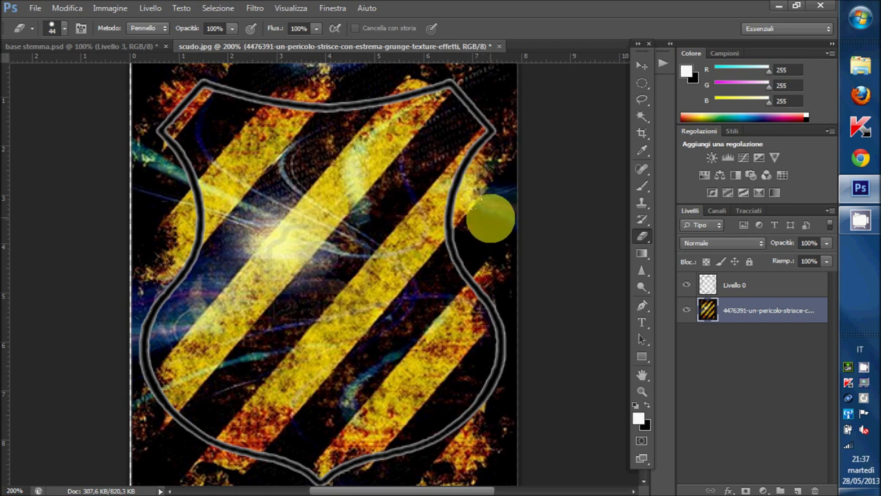
drag(489, 219, 499, 183)
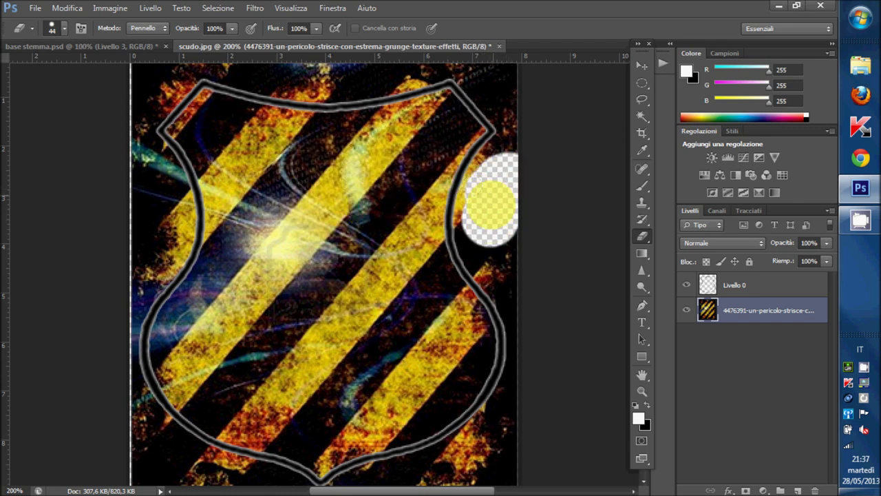
mouse_move(490, 224)
mouse_down()
mouse_move(542, 317)
mouse_move(525, 428)
mouse_up()
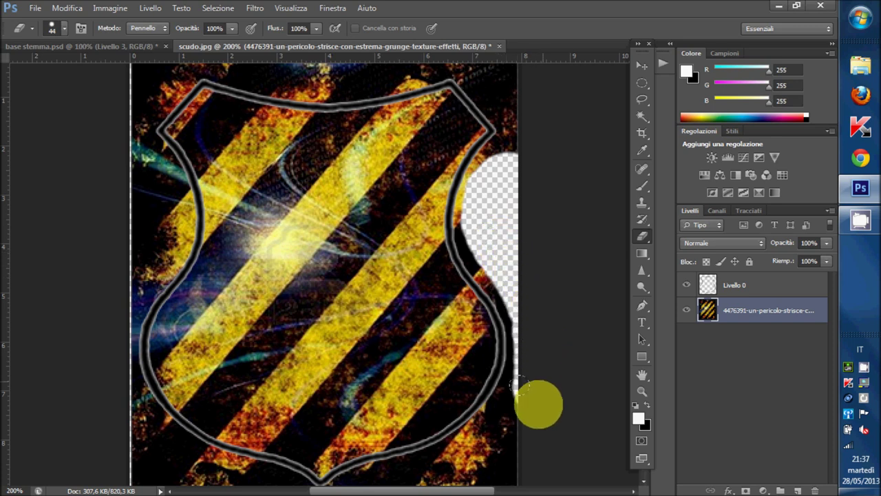
Erase the remaining stripes outside the lower-right, bottom, top and top-right edges of the shield.
drag(525, 428, 513, 468)
scroll(574, 335, down, 1)
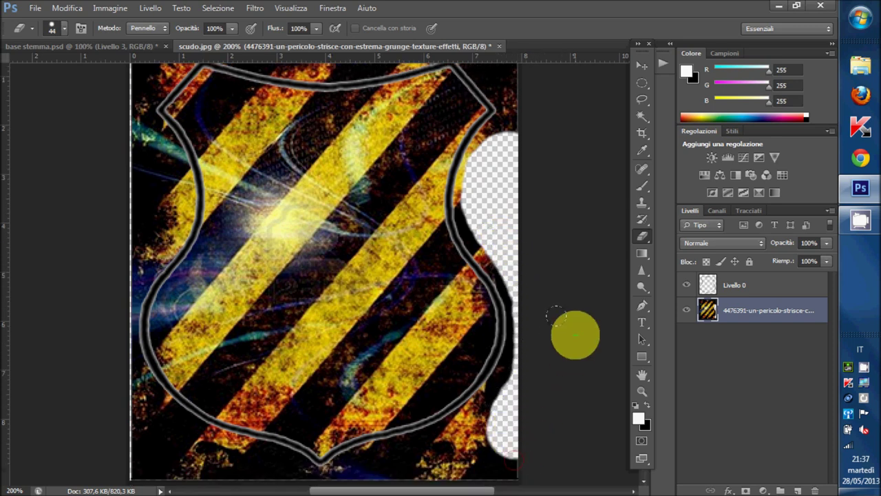
scroll(574, 335, down, 1)
mouse_move(556, 317)
mouse_down()
mouse_move(417, 456)
mouse_move(354, 470)
mouse_move(440, 446)
mouse_move(508, 393)
mouse_up()
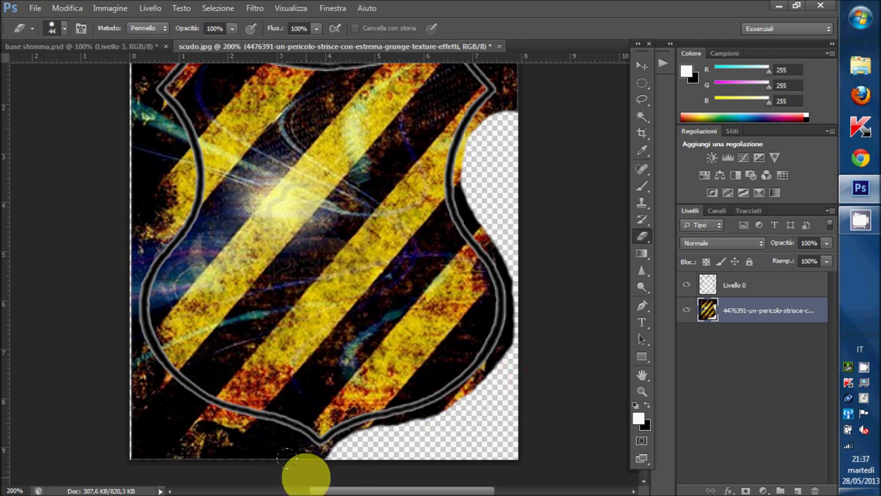
mouse_move(298, 475)
mouse_down()
mouse_move(282, 460)
mouse_move(140, 446)
mouse_move(122, 390)
mouse_move(186, 436)
mouse_move(246, 450)
mouse_move(167, 446)
mouse_move(94, 360)
mouse_move(108, 353)
mouse_move(99, 348)
mouse_move(99, 366)
mouse_move(123, 386)
mouse_move(99, 357)
mouse_move(81, 244)
mouse_move(114, 186)
mouse_move(109, 201)
mouse_move(120, 203)
mouse_move(135, 139)
mouse_move(129, 115)
mouse_move(108, 169)
mouse_move(98, 243)
mouse_move(118, 237)
mouse_move(106, 203)
mouse_move(108, 172)
mouse_move(174, 150)
mouse_move(112, 142)
mouse_up()
scroll(108, 169, up, 3)
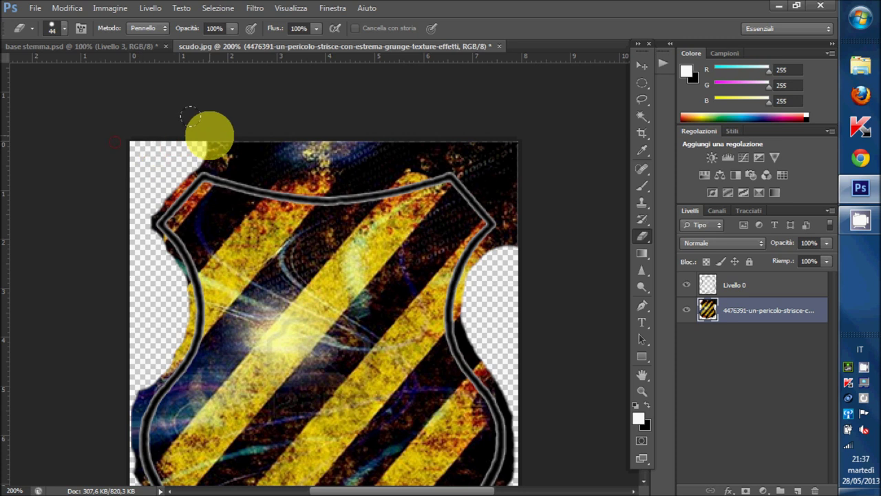
mouse_move(190, 116)
mouse_down()
mouse_move(239, 132)
mouse_move(451, 140)
mouse_up()
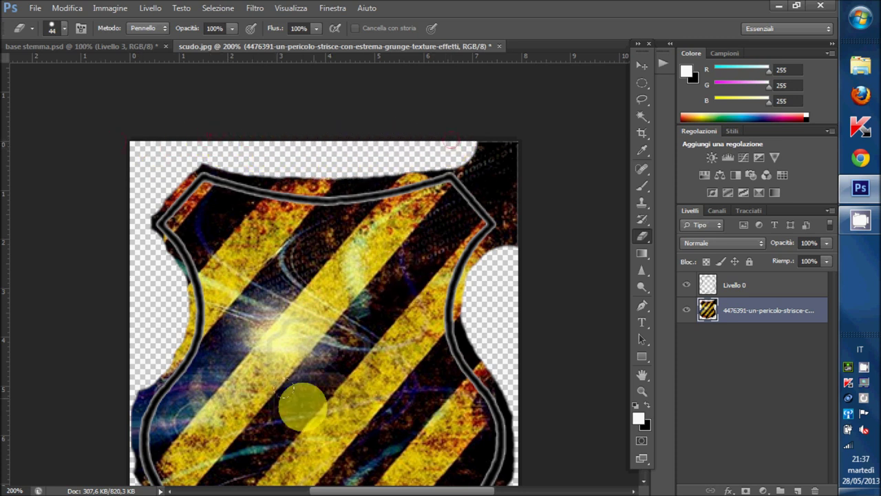
scroll(371, 475, right, 3)
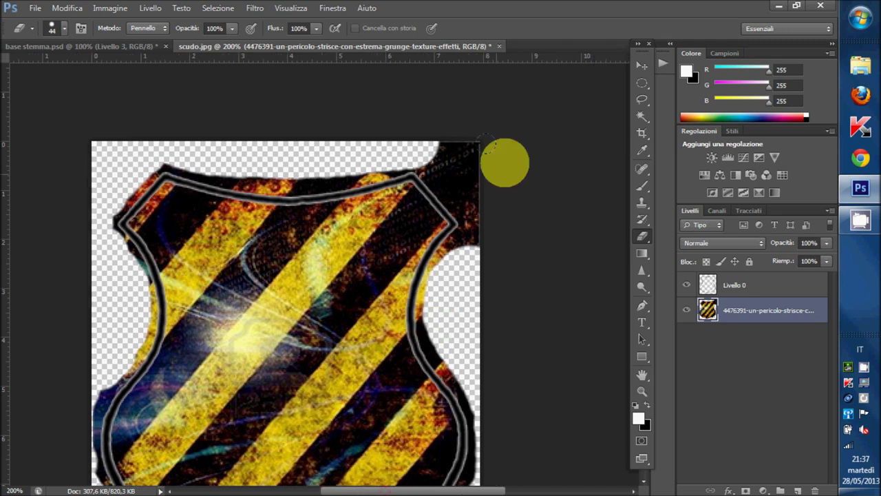
mouse_move(418, 126)
mouse_down()
mouse_move(463, 169)
mouse_move(470, 222)
mouse_up()
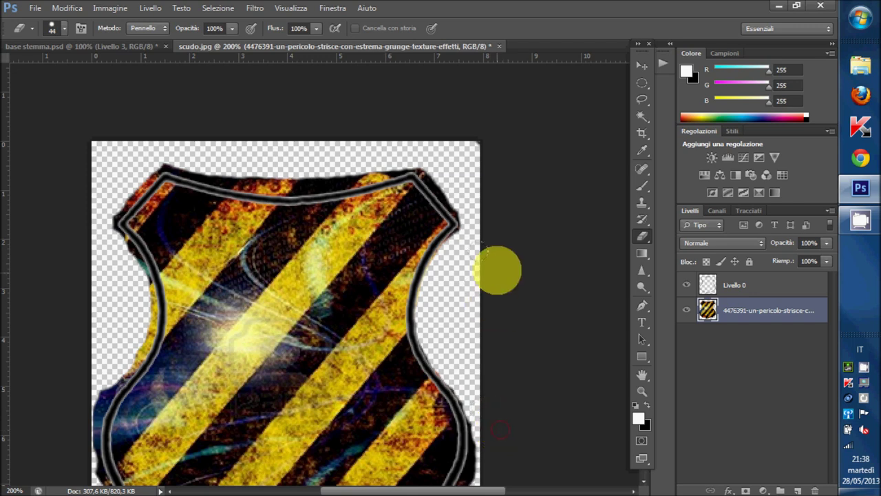
key(ctrl+minus)
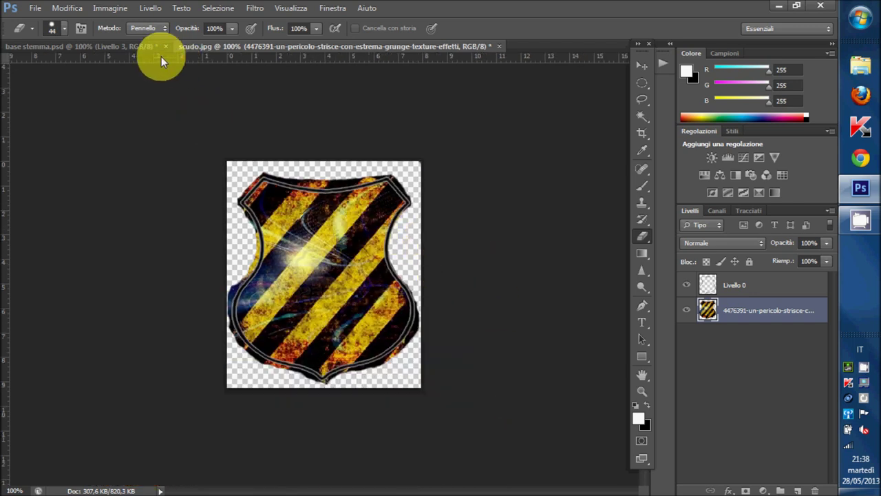
Zoom in and erase the yellow fringe outside the shield's left outline.
key(ctrl+plus)
key(ctrl+plus)
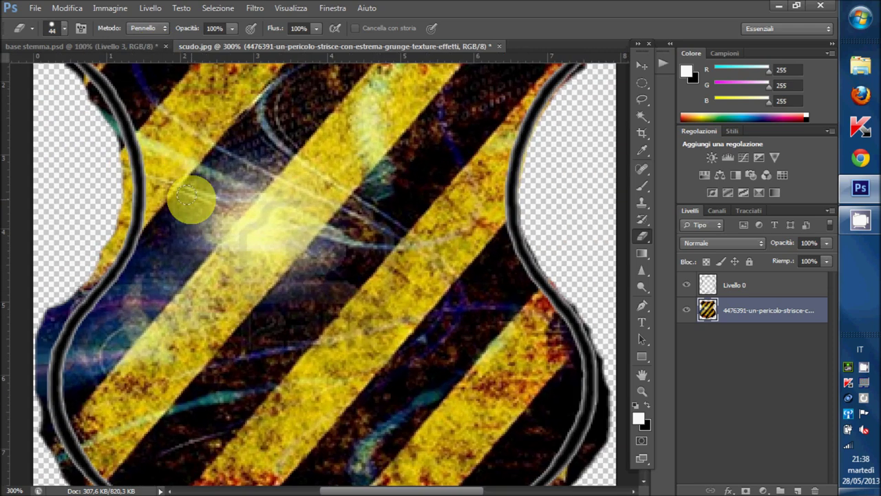
key(ctrl+plus)
key(ctrl+plus)
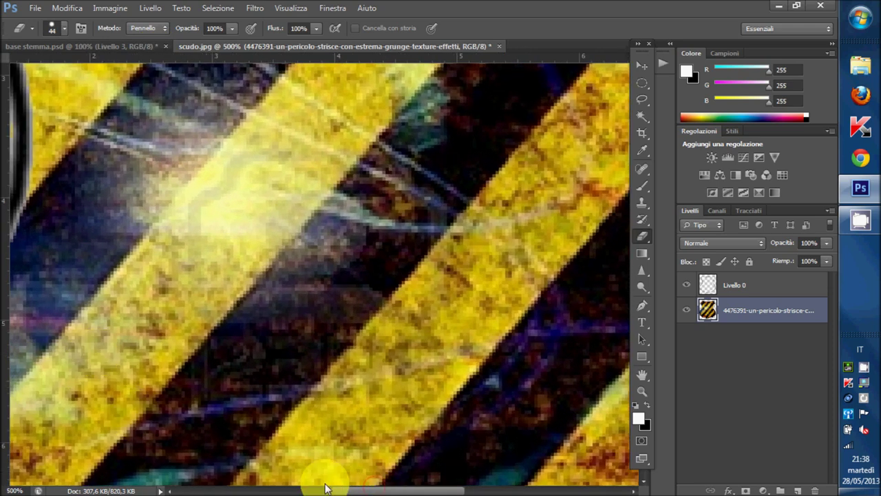
drag(351, 492, 278, 492)
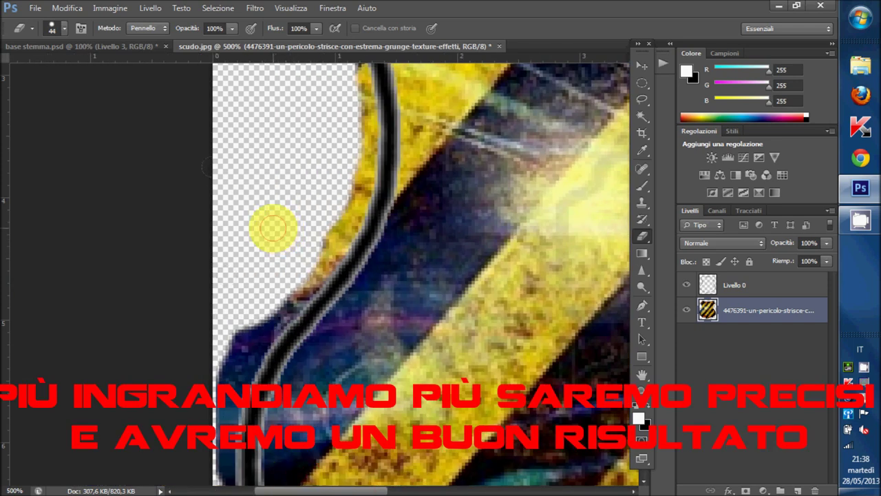
drag(273, 228, 273, 226)
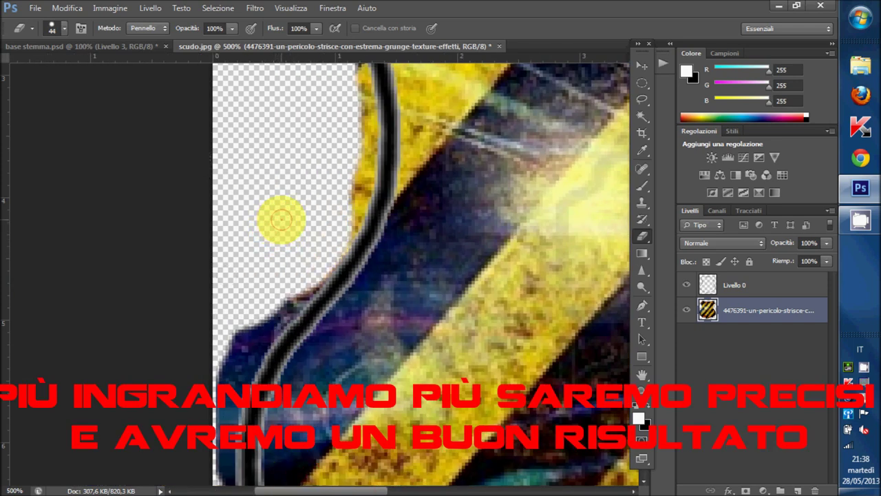
click(297, 194)
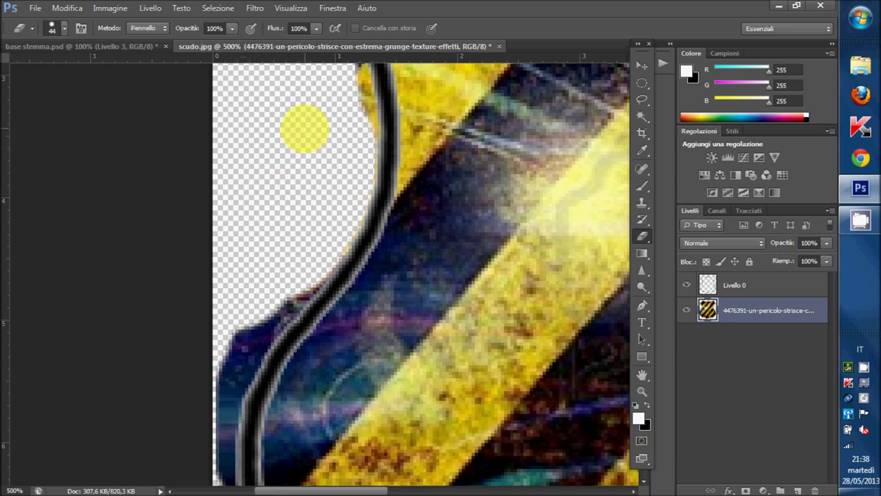
drag(368, 86, 368, 141)
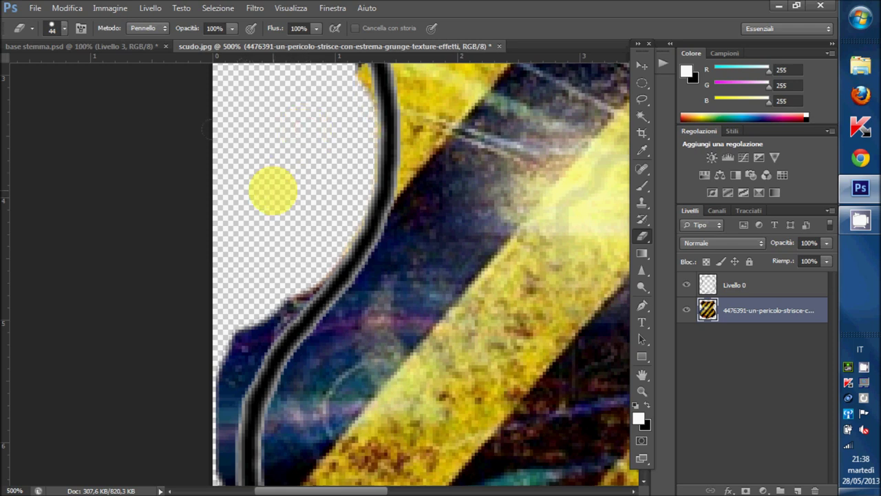
scroll(275, 180, down, 1)
scroll(273, 185, down, 1)
scroll(273, 185, down, 2)
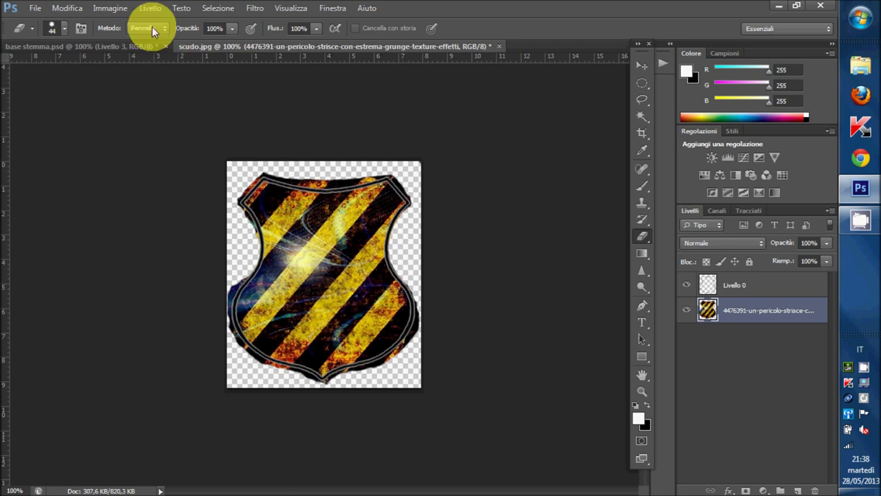
click(144, 46)
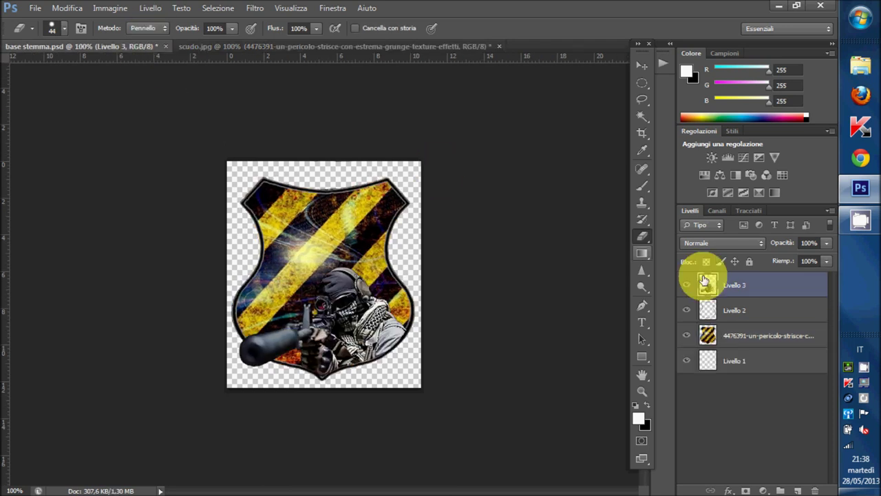
Hide the soldier layer Livello 3 in base stemma.psd, then minimize Photoshop.
click(686, 284)
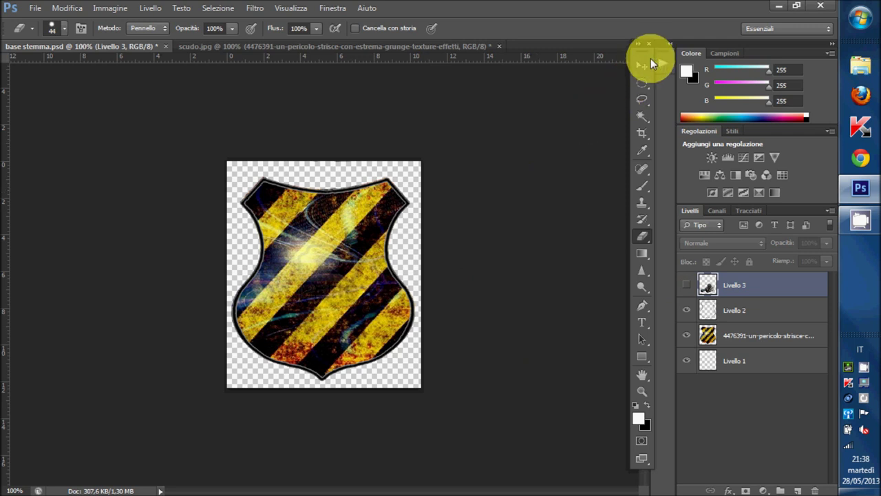
click(646, 64)
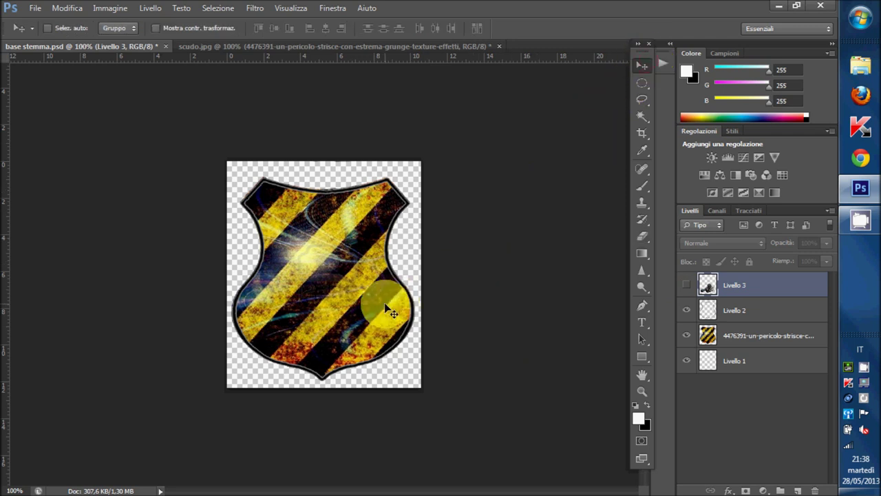
click(687, 287)
click(687, 286)
click(687, 286)
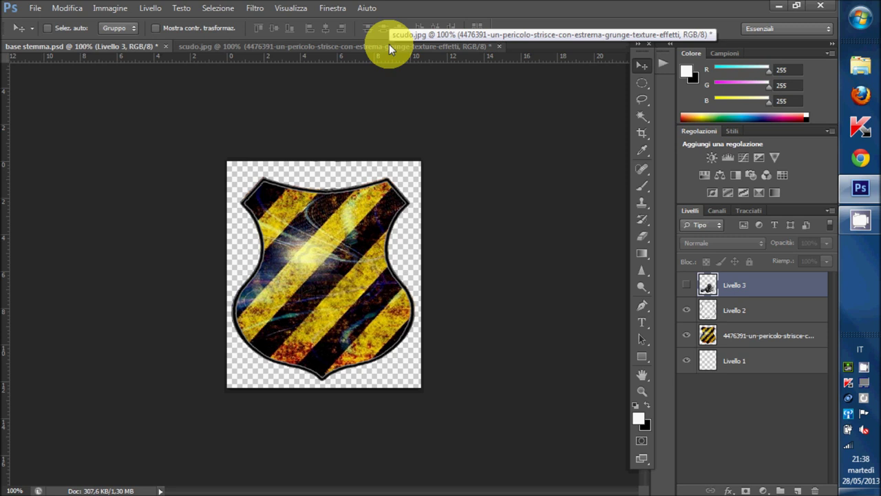
click(35, 8)
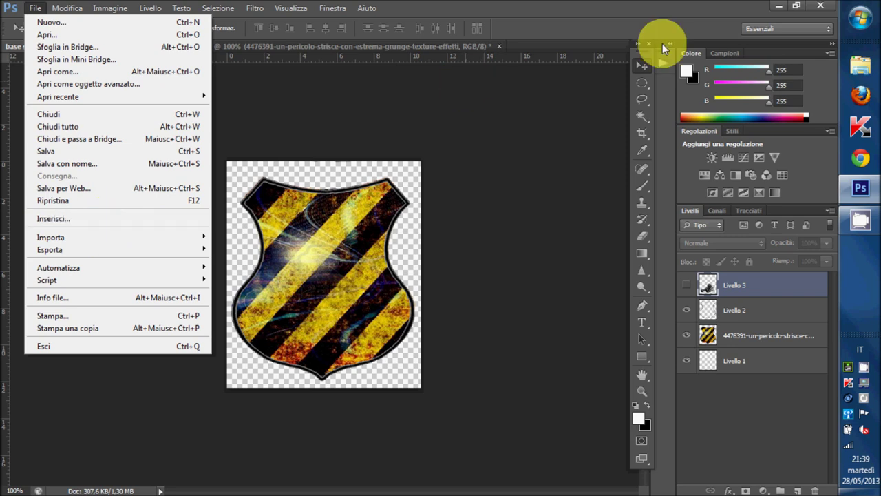
click(779, 7)
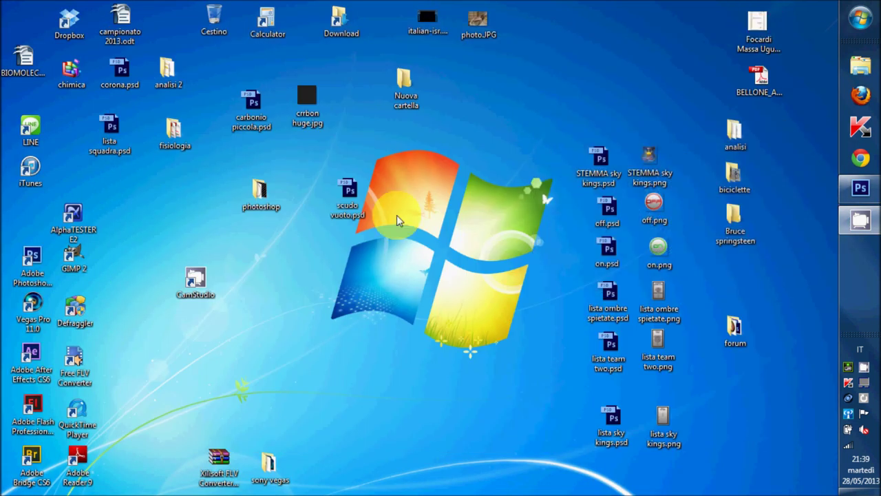
Open Call-of-Duty21.jpg from the photoshop\CoD folder in Photoshop CS6 through Apri con.
double_click(261, 192)
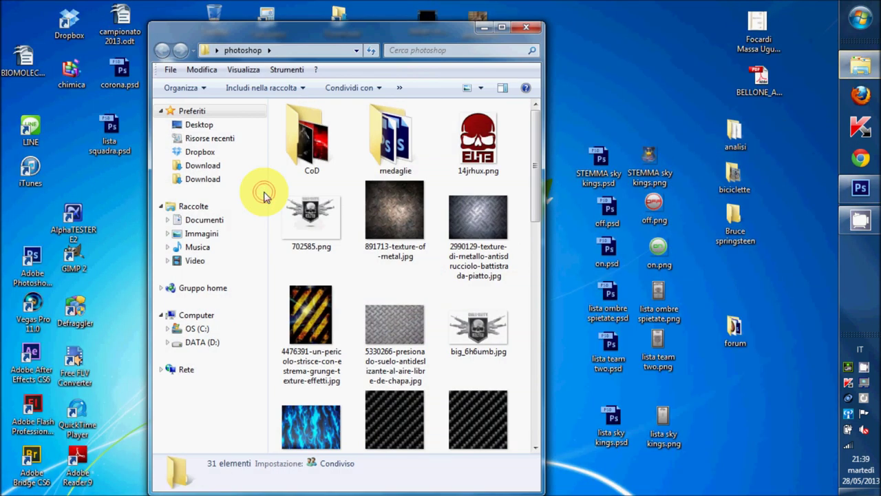
mouse_move(534, 158)
mouse_down()
mouse_move(537, 258)
mouse_move(532, 144)
mouse_up()
double_click(338, 142)
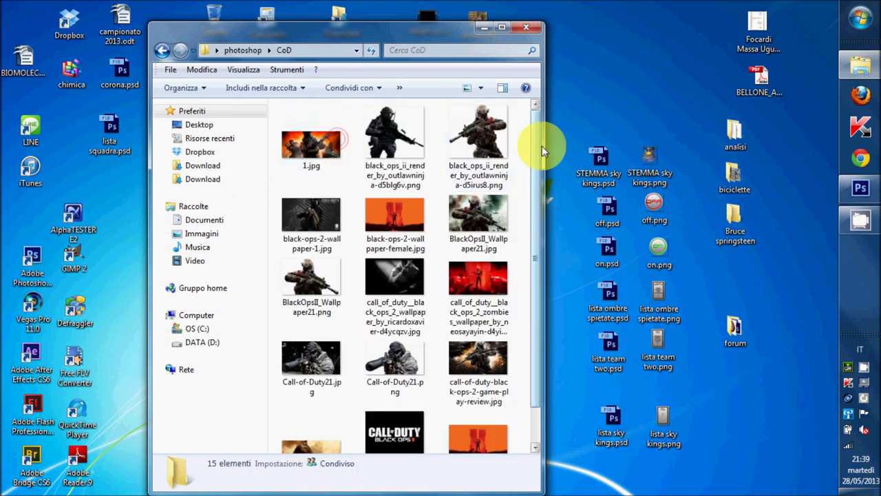
drag(537, 160, 534, 209)
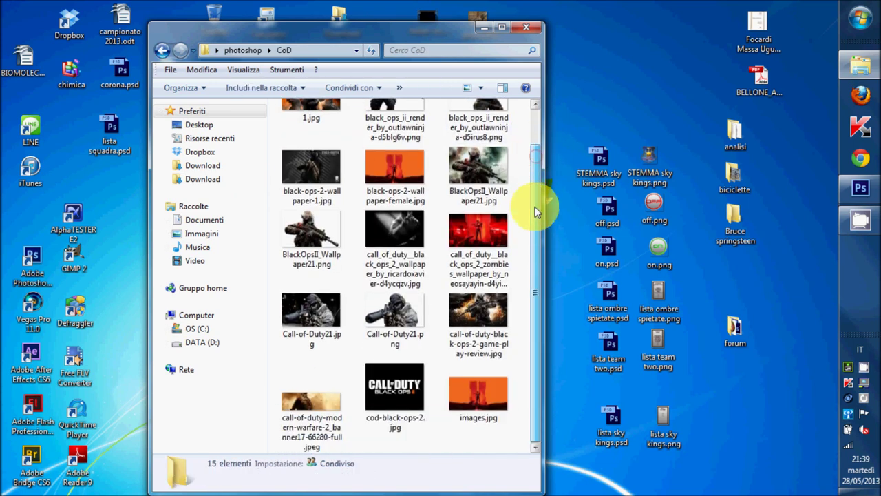
click(327, 316)
right_click(326, 313)
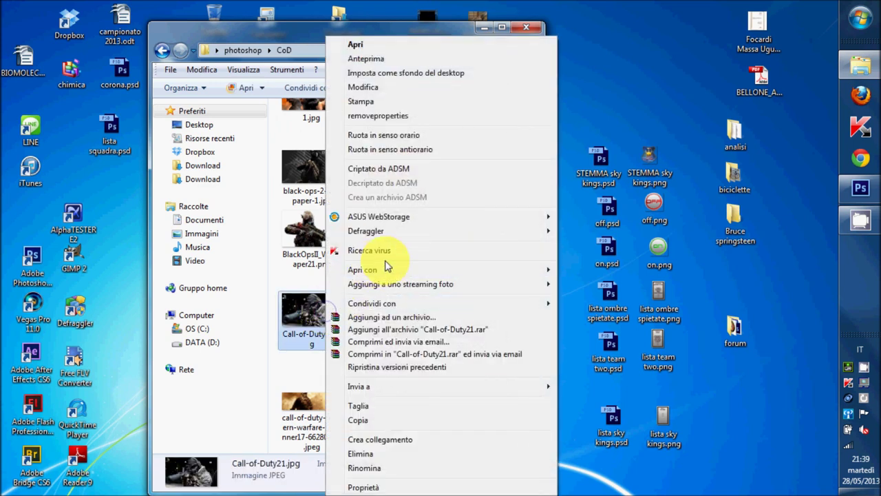
mouse_move(363, 269)
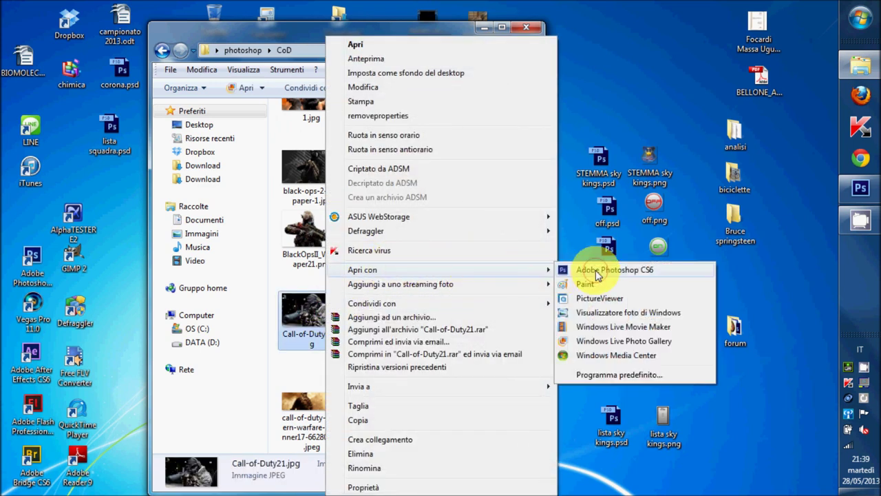
click(609, 255)
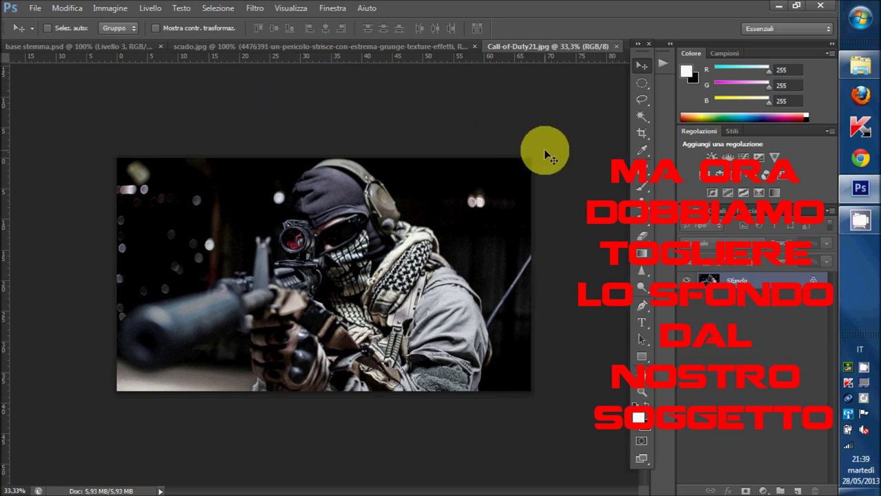
Convert the locked Sfondo background to Livello 0 and set a 74 px Eraser brush.
double_click(776, 283)
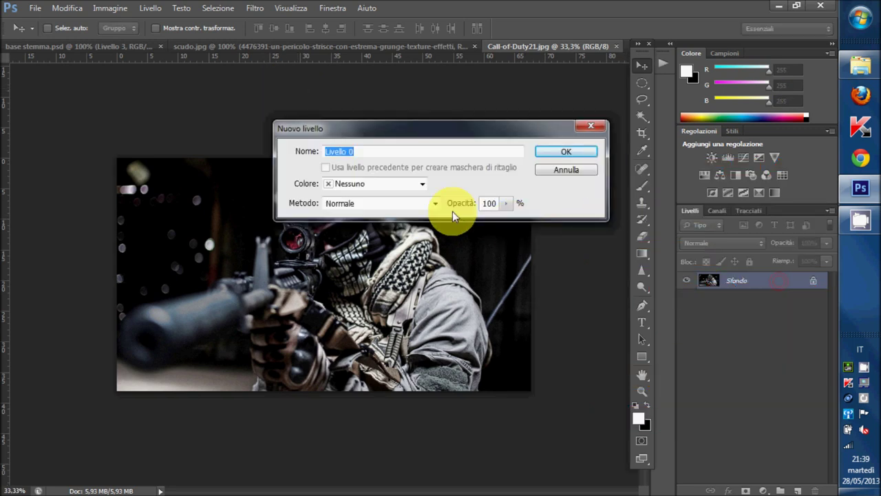
click(583, 155)
click(642, 236)
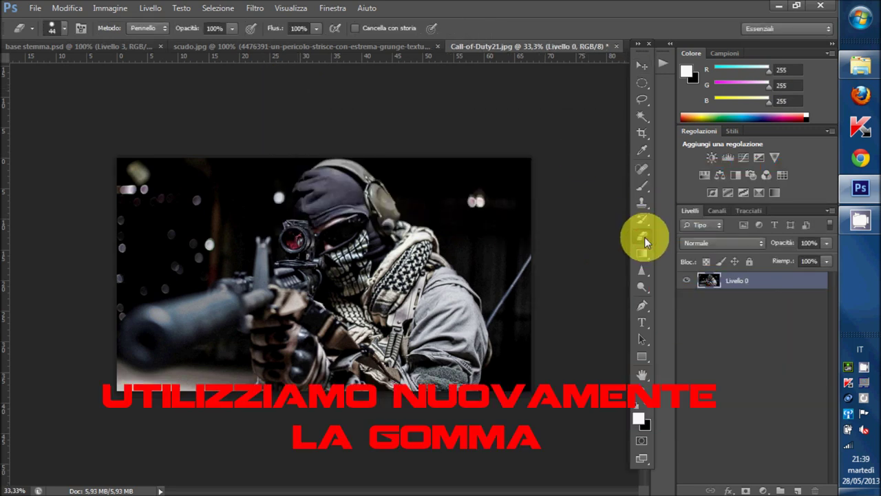
click(60, 33)
click(64, 67)
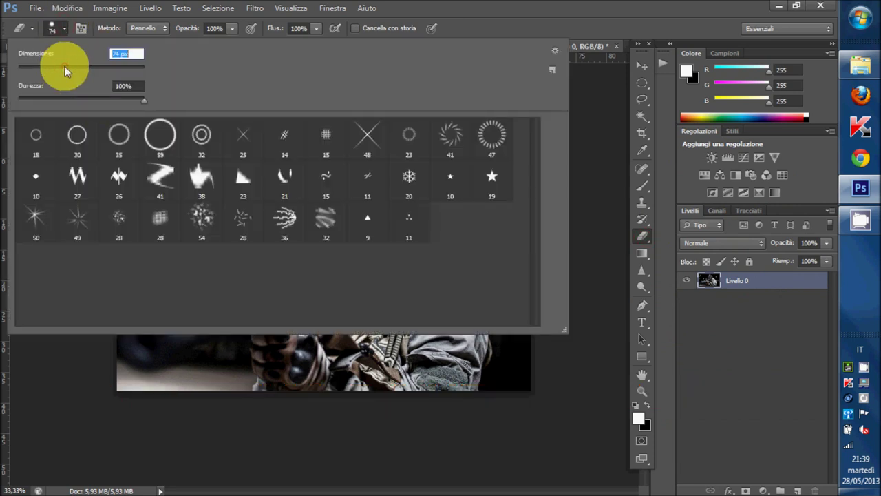
Erase the dark backdrop at the lower left, around the head and upper right of the soldier.
click(163, 371)
mouse_move(206, 372)
mouse_down()
mouse_move(229, 390)
mouse_move(116, 292)
mouse_move(191, 256)
mouse_move(133, 275)
mouse_move(207, 220)
mouse_move(102, 205)
mouse_move(146, 163)
mouse_move(289, 158)
mouse_move(230, 211)
mouse_move(244, 204)
mouse_move(189, 213)
mouse_move(220, 193)
mouse_up()
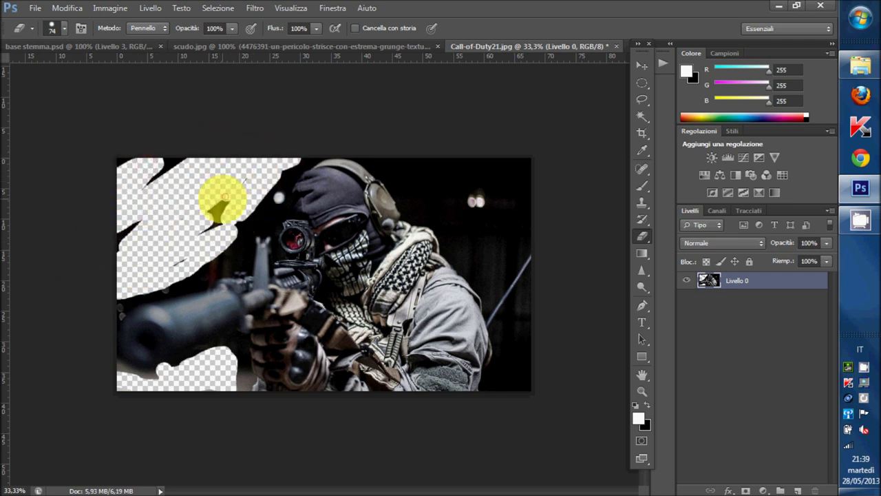
drag(397, 160, 497, 254)
mouse_move(549, 330)
mouse_down()
mouse_move(541, 252)
mouse_move(458, 191)
mouse_move(553, 252)
mouse_move(432, 136)
mouse_move(481, 147)
mouse_move(547, 191)
mouse_move(425, 147)
mouse_move(522, 295)
mouse_move(458, 191)
mouse_move(508, 310)
mouse_move(508, 386)
mouse_move(527, 360)
mouse_move(541, 360)
mouse_move(509, 291)
mouse_move(490, 283)
mouse_up()
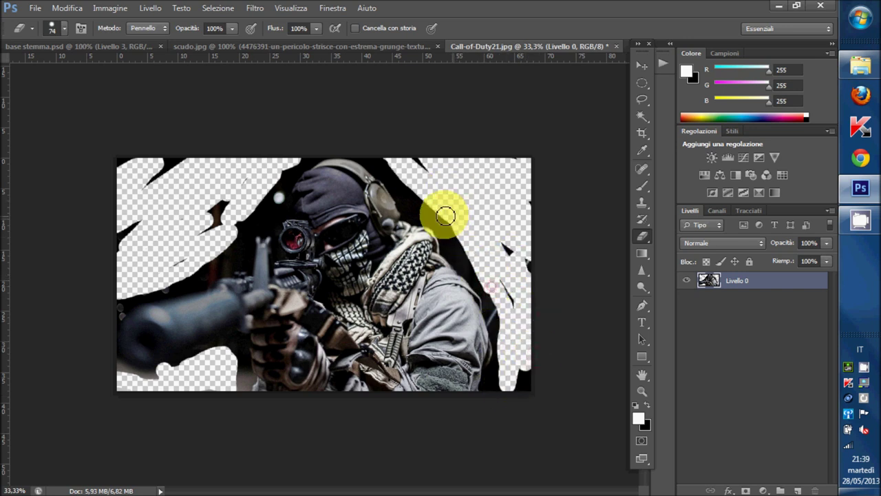
click(38, 7)
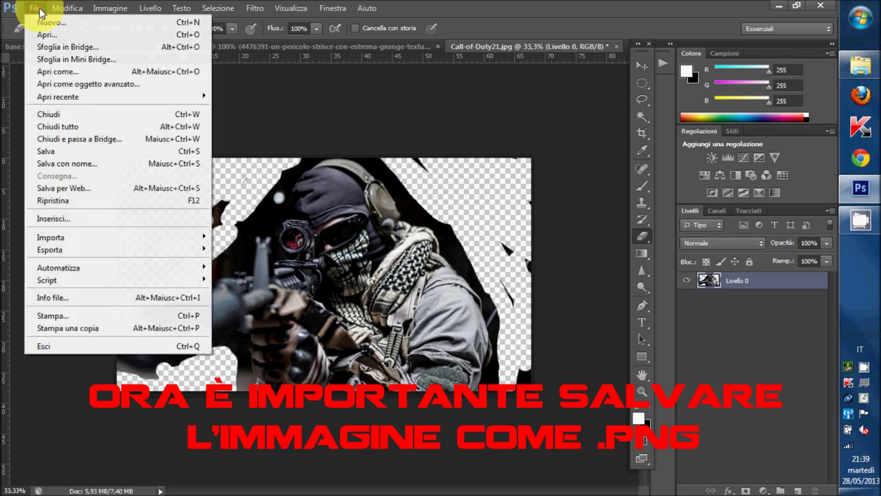
Save the cutout as Call-of-Duty21.png with default PNG options, then close the original without saving.
click(75, 163)
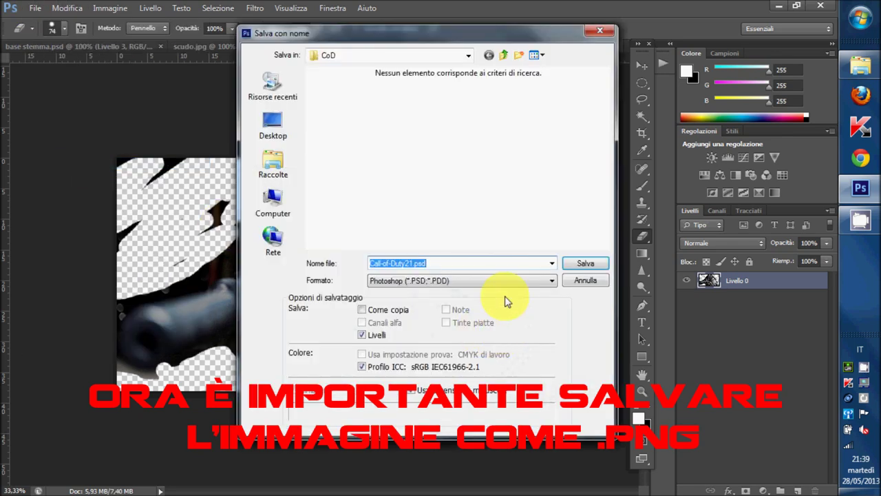
click(520, 288)
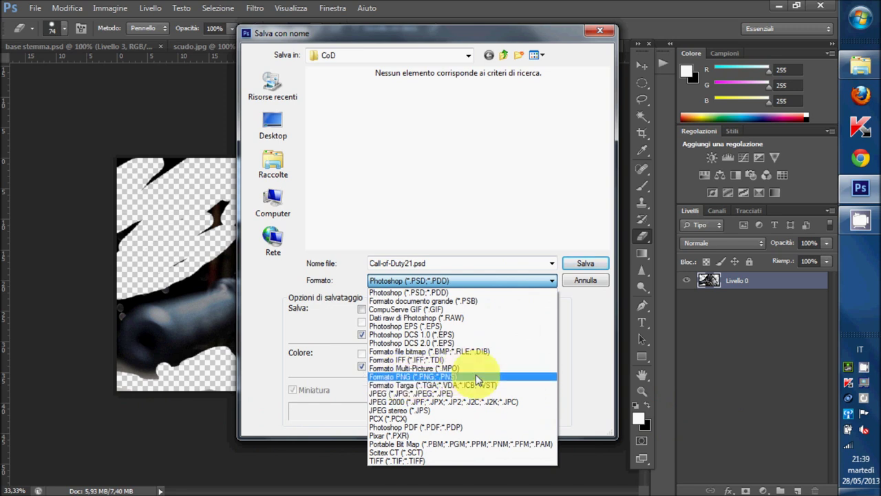
click(490, 377)
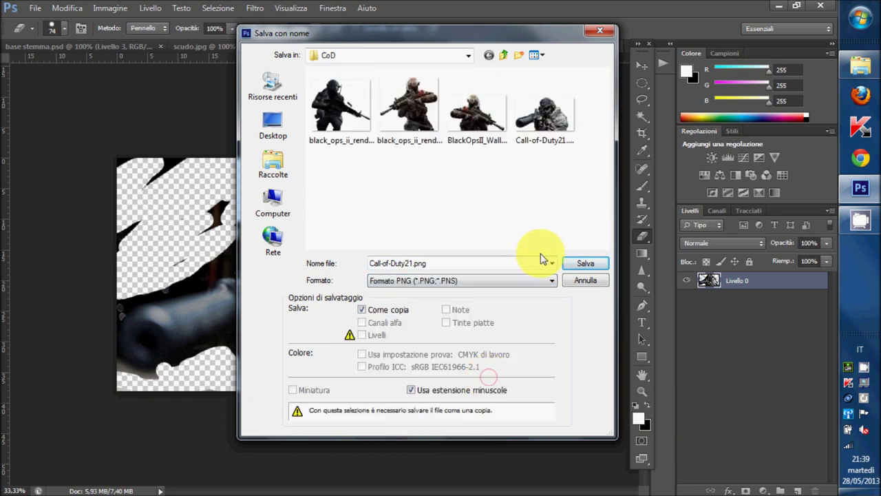
click(584, 264)
click(273, 125)
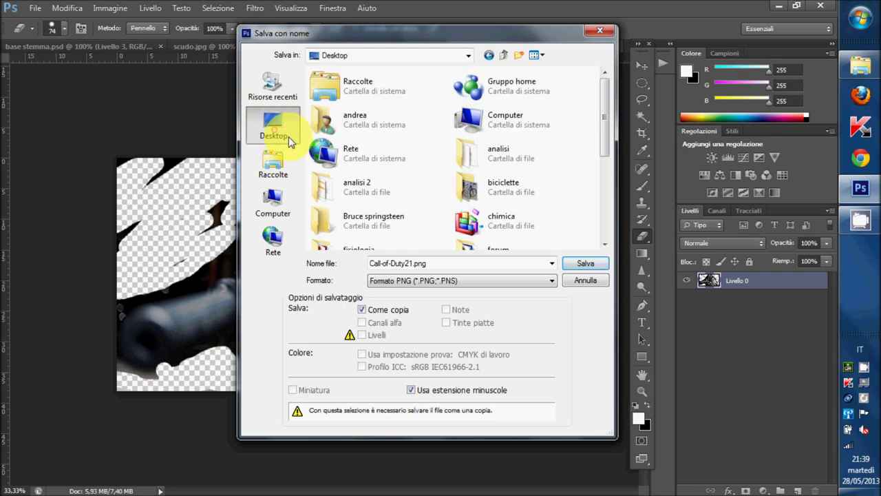
click(596, 264)
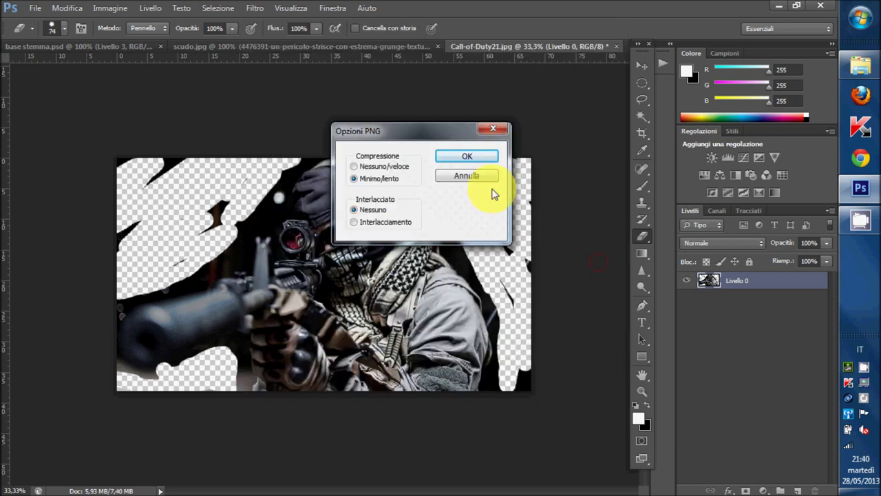
click(466, 158)
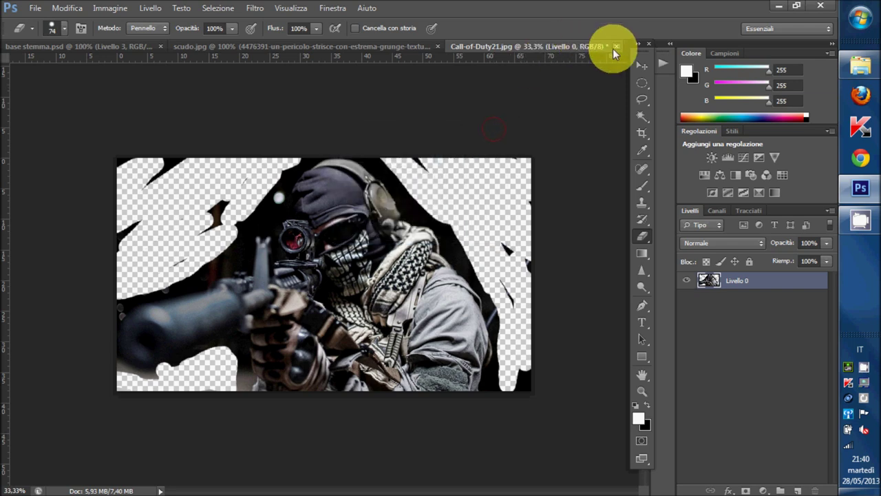
click(617, 47)
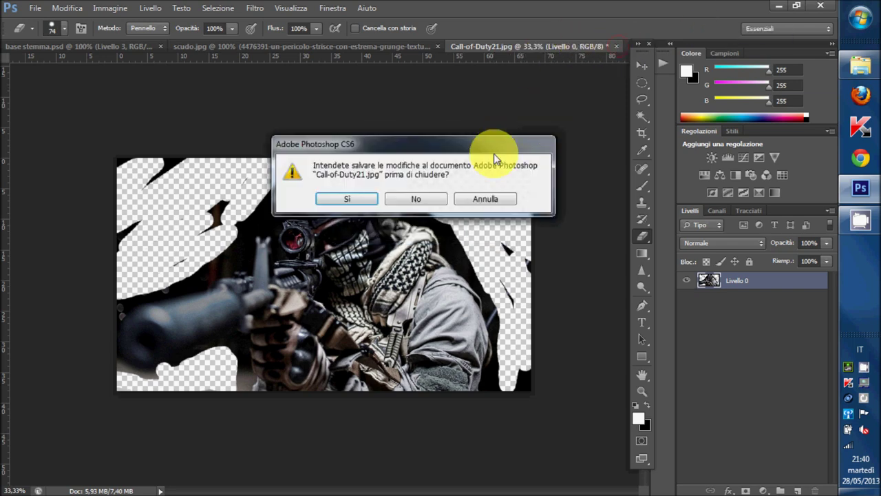
click(430, 199)
Confirm Call-of-Duty21.png sits in the CoD folder, then return to Photoshop.
click(779, 7)
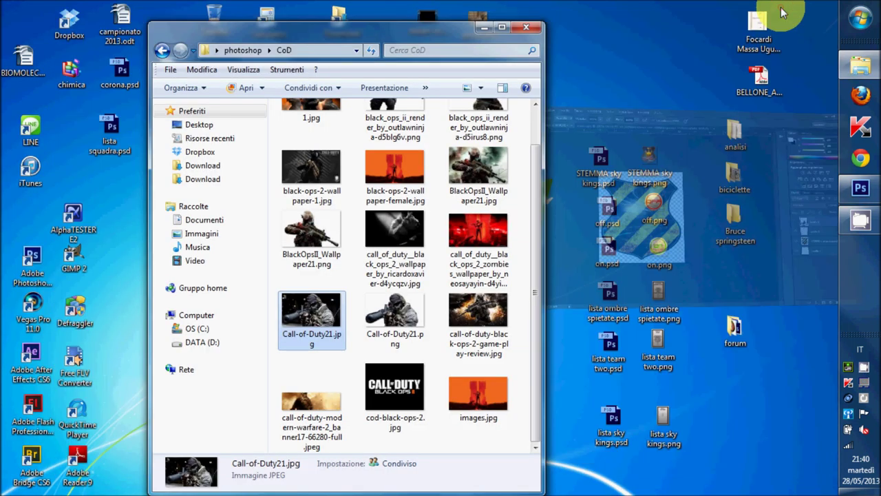
click(396, 327)
mouse_move(394, 318)
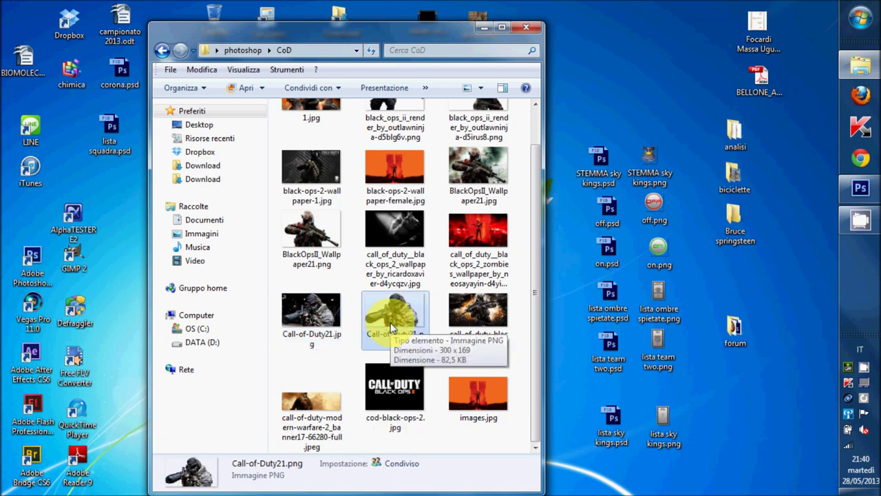
click(527, 29)
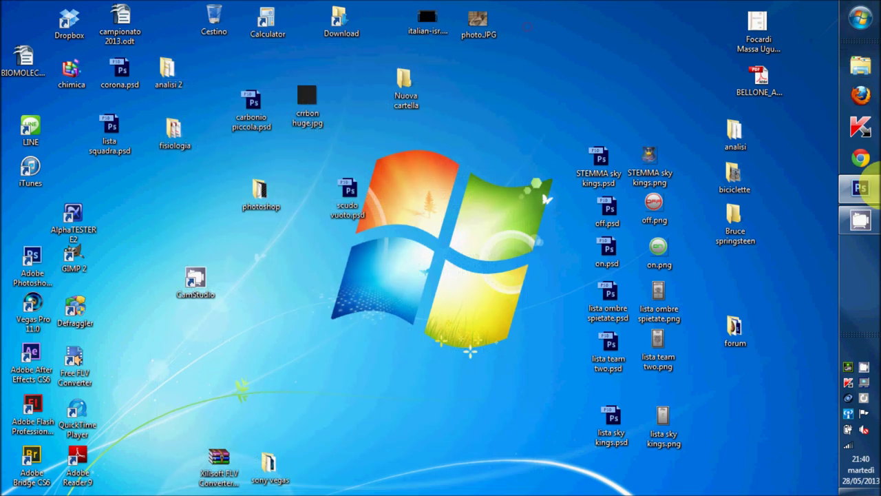
click(859, 189)
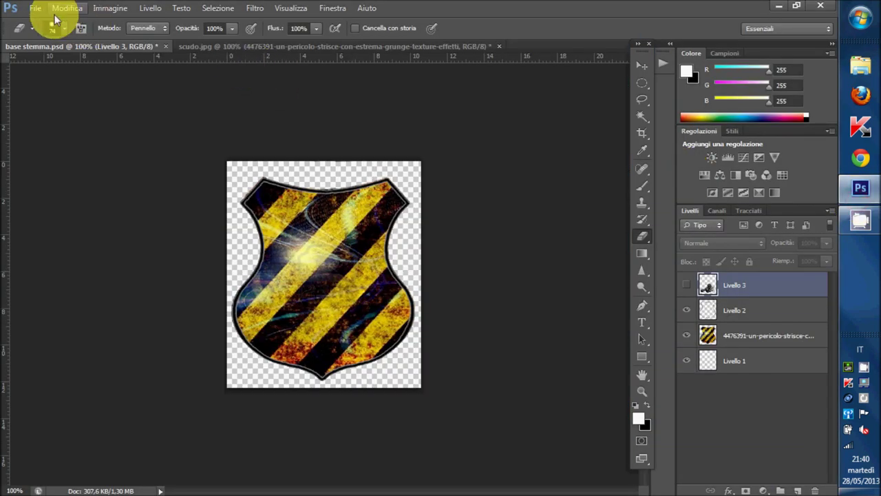
Place Call-of-Duty21.png from photoshop > CoD into base stemma.psd as a new layer.
click(34, 8)
click(71, 219)
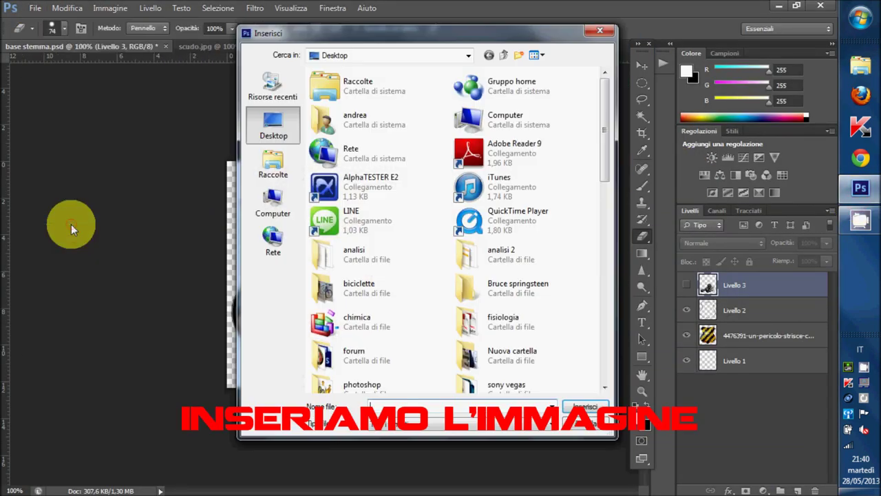
double_click(394, 384)
double_click(342, 141)
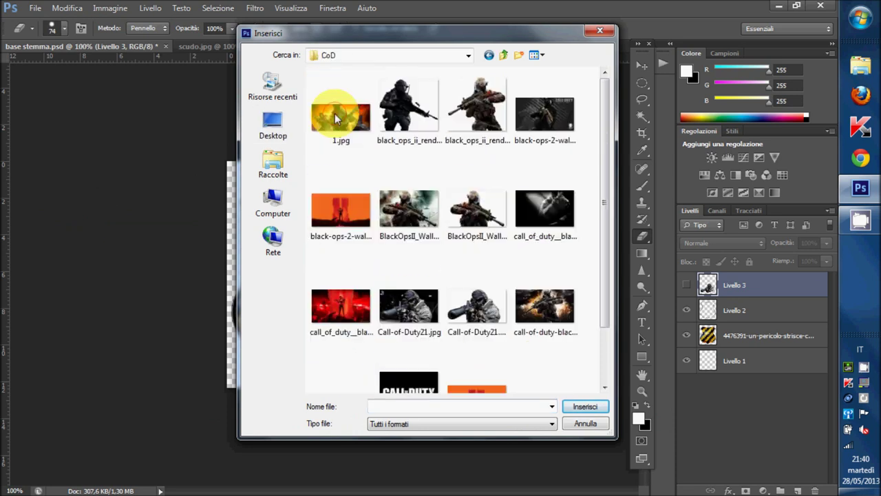
click(474, 311)
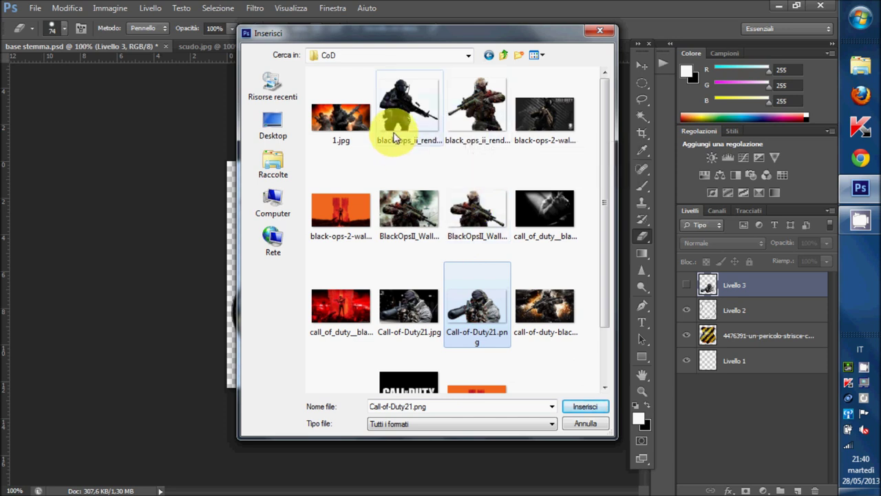
click(460, 292)
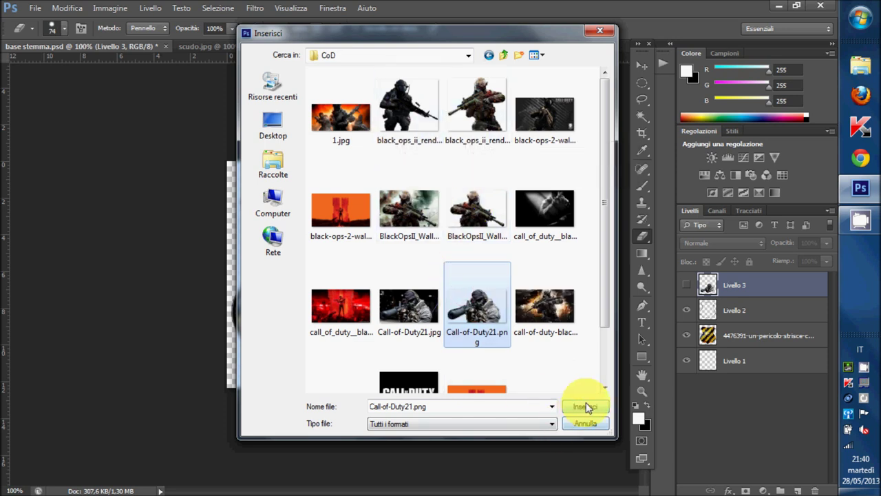
click(586, 406)
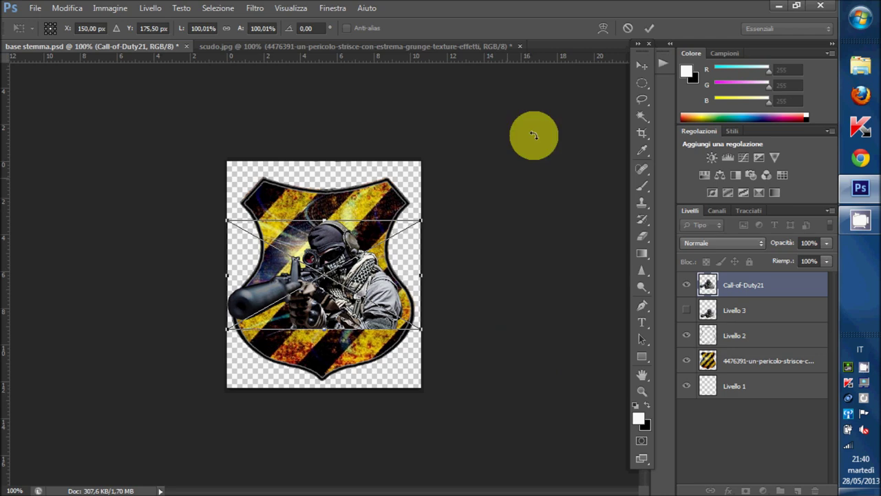
click(640, 66)
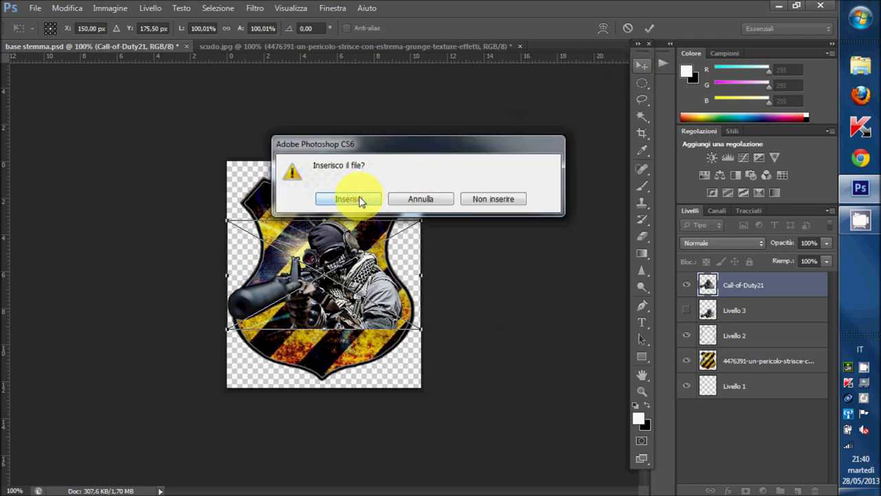
Commit the placed soldier, zoom to 200% and drag him down over the shield's lower part.
click(349, 199)
key(ctrl+plus)
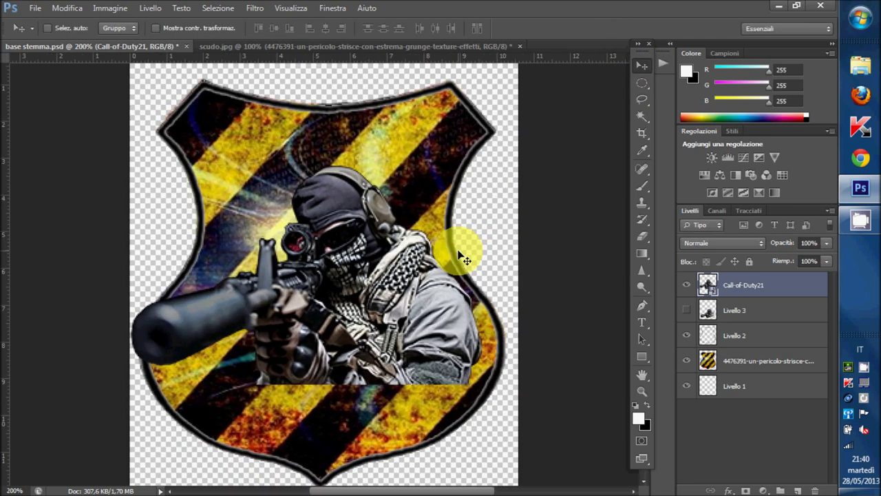
drag(379, 323, 389, 415)
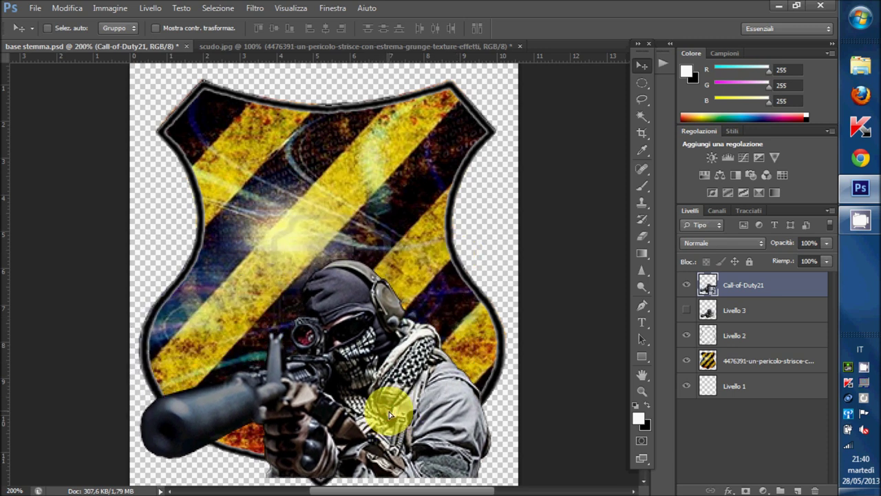
scroll(597, 317, down, 1)
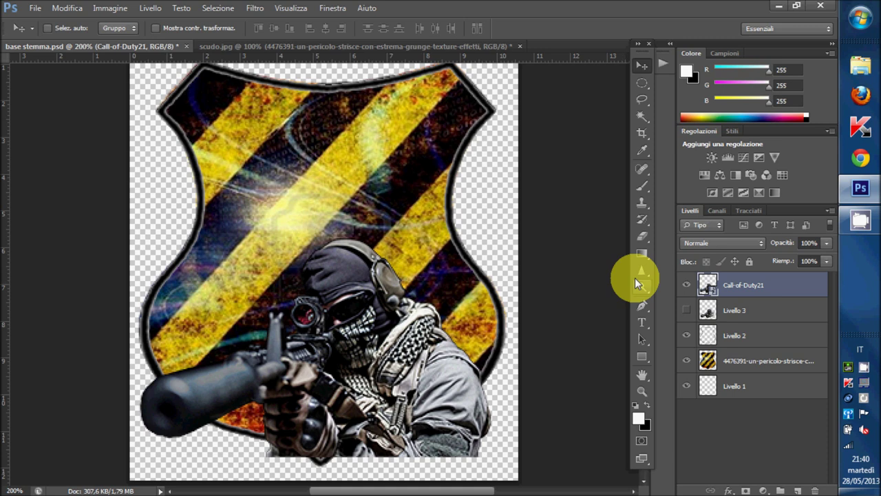
click(643, 236)
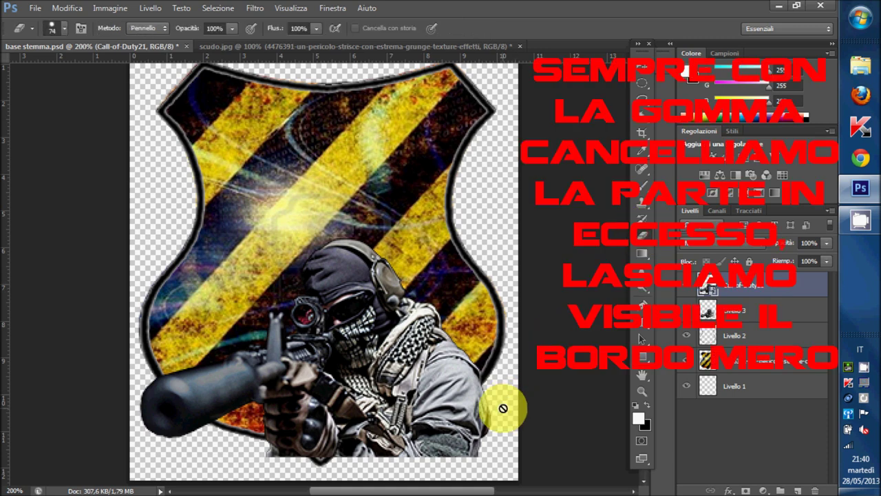
Rasterize the Call-of-Duty21 layer and erase the soldier's ragged lower-right edge along the shield bottom.
click(489, 428)
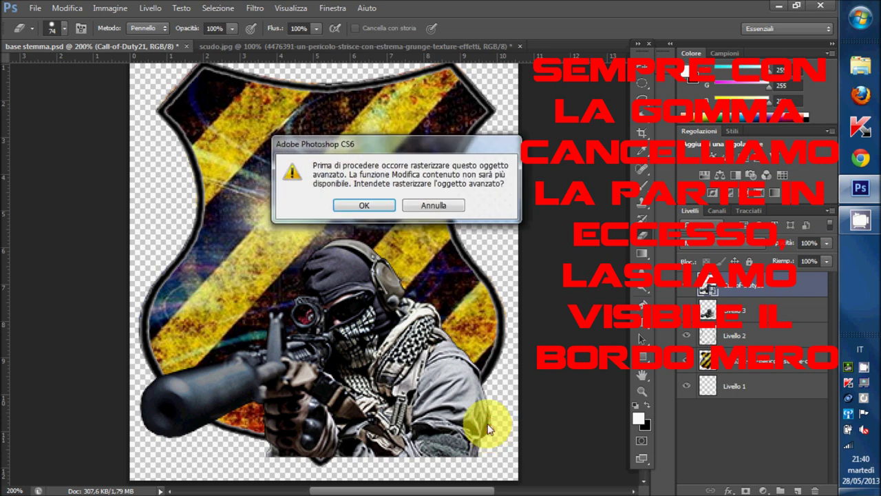
click(365, 206)
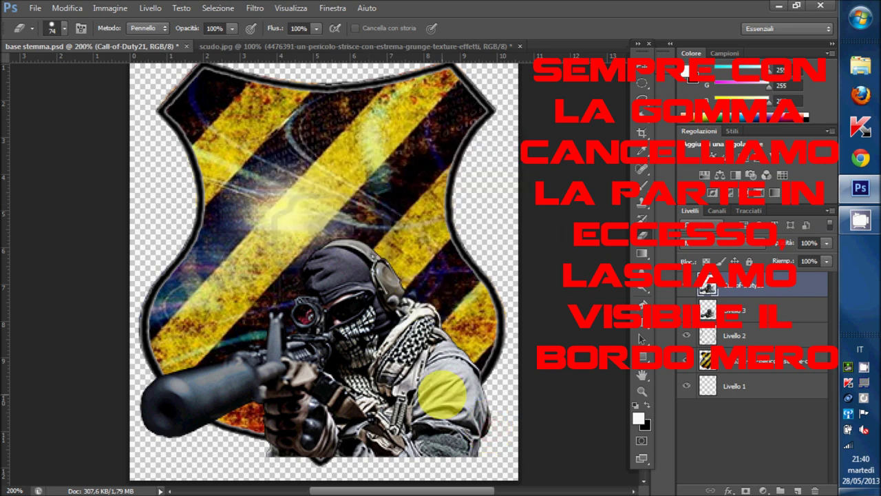
scroll(558, 348, down, 1)
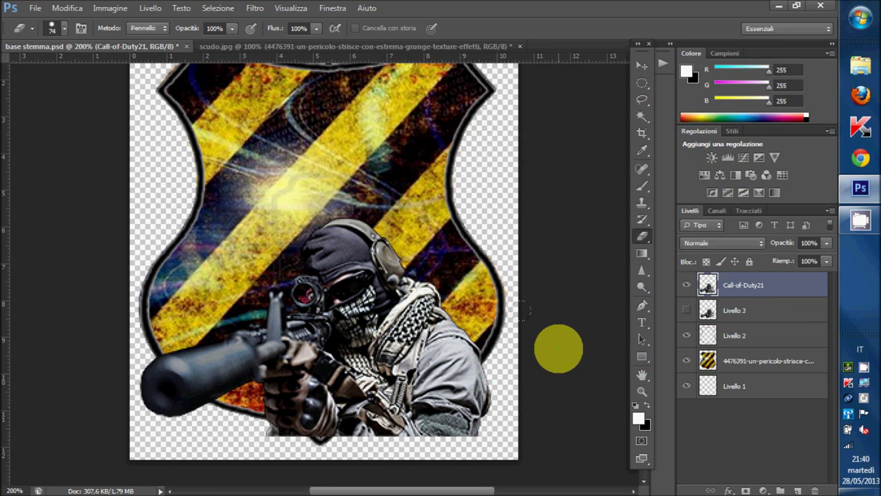
scroll(558, 349, down, 1)
scroll(558, 349, down, 1)
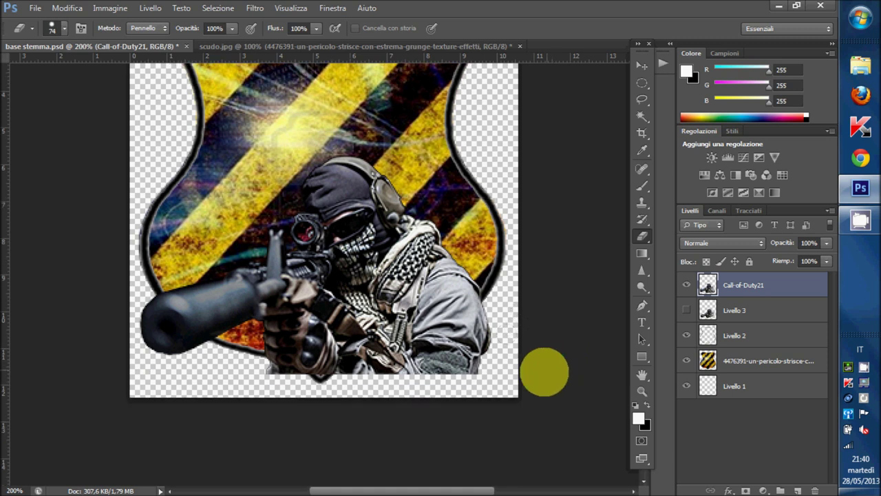
drag(515, 370, 380, 406)
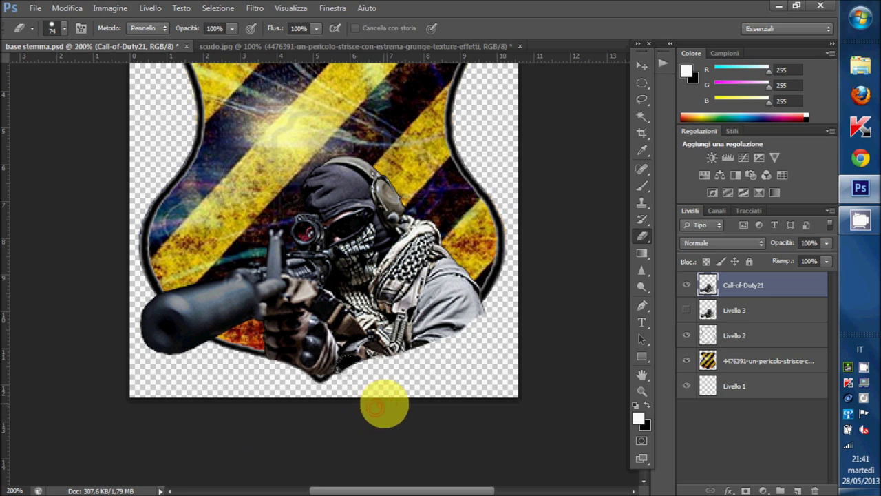
mouse_move(395, 402)
mouse_down()
mouse_move(494, 359)
mouse_move(504, 338)
mouse_up()
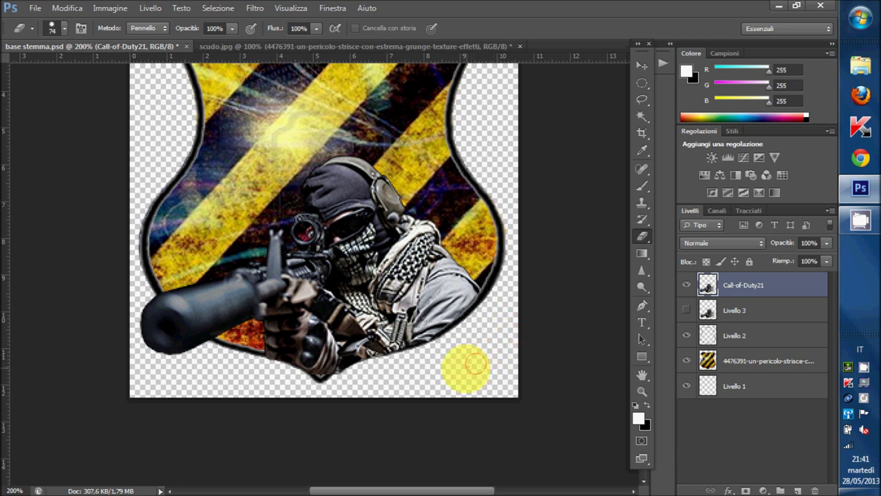
drag(461, 373, 394, 397)
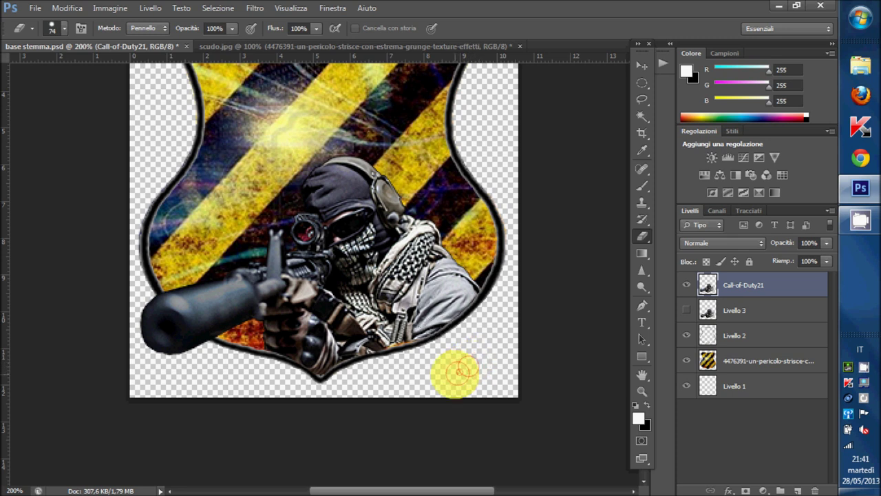
mouse_move(450, 377)
mouse_down()
mouse_move(543, 362)
mouse_move(576, 311)
mouse_up()
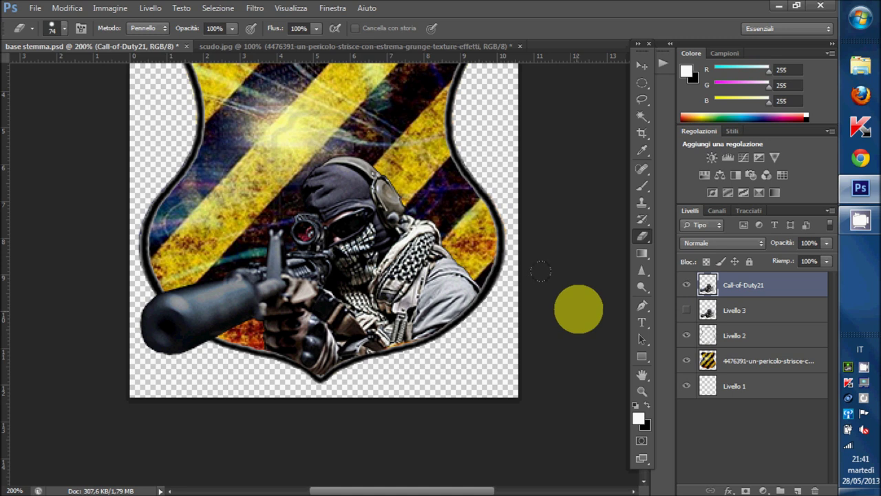
click(687, 311)
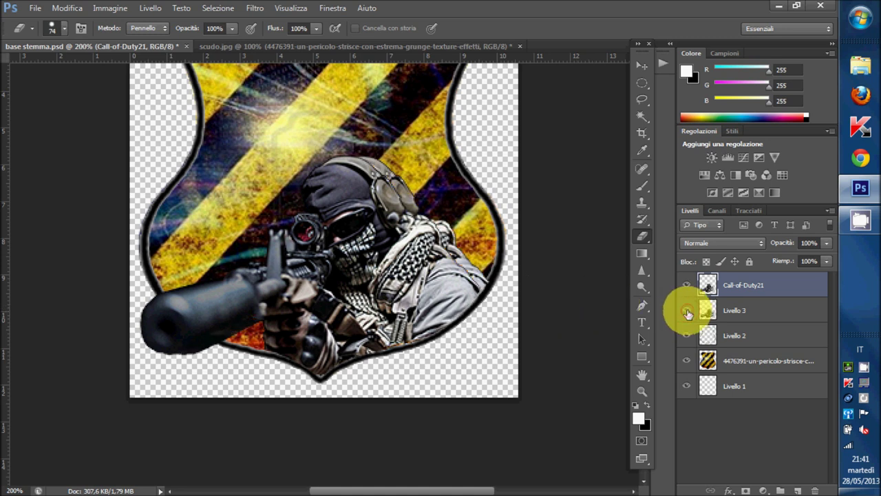
Hide the Call-of-Duty21 layer, show Livello 3 instead and zoom back to 100%.
click(687, 312)
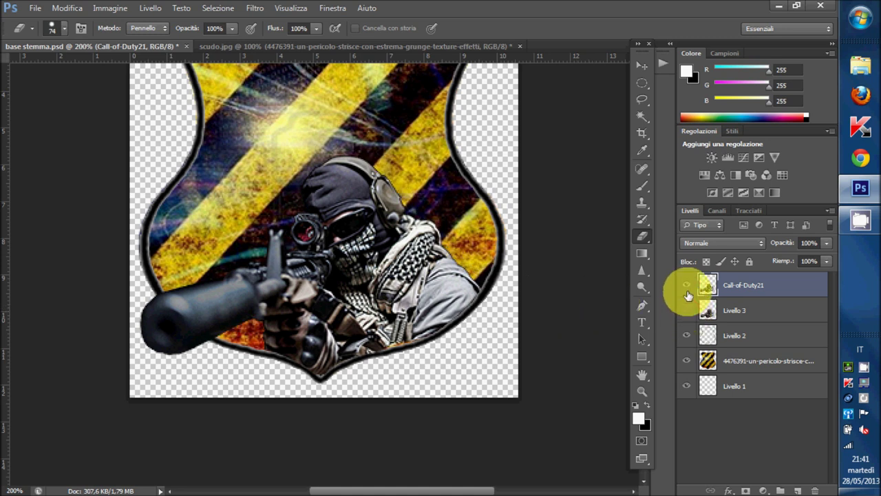
click(686, 284)
click(687, 311)
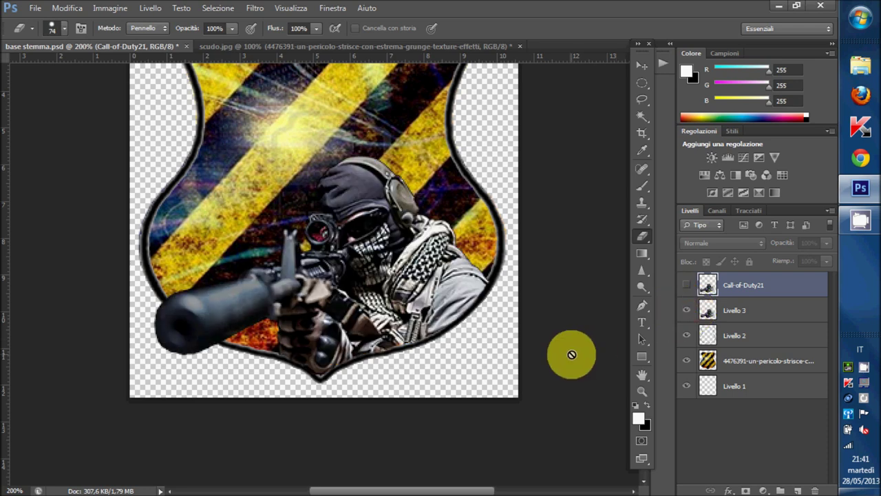
key(ctrl+minus)
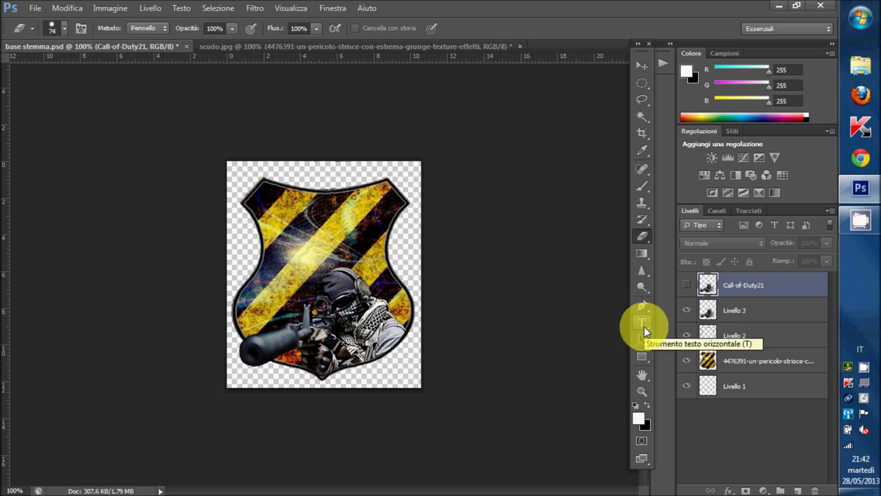
Type magenta 'ISR CLAN' at the top of the shield and centre it horizontally.
click(642, 323)
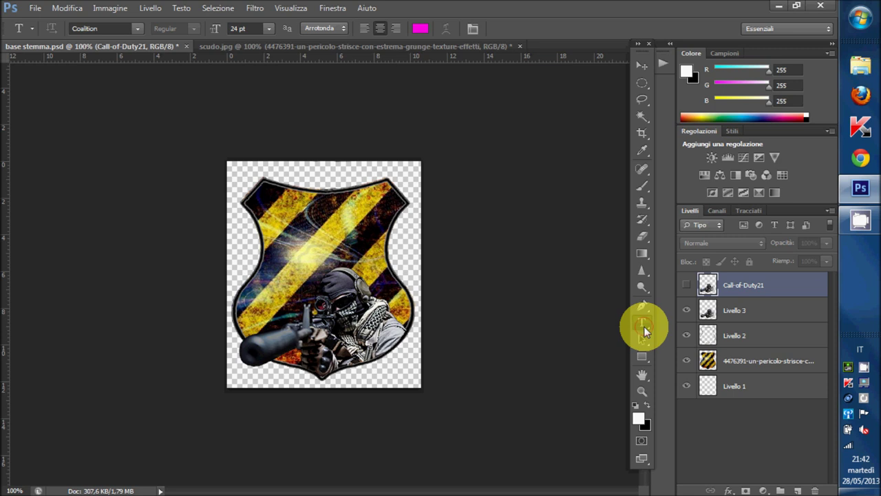
right_click(641, 324)
click(703, 322)
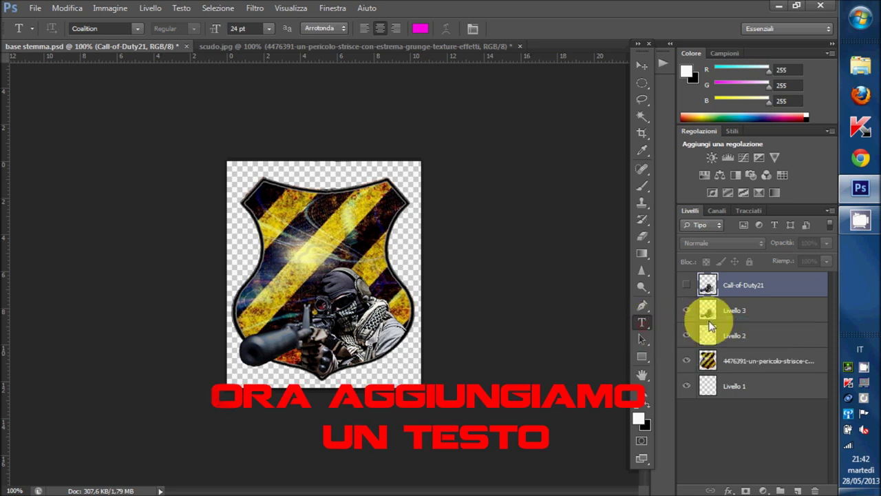
click(309, 217)
text(ISR)
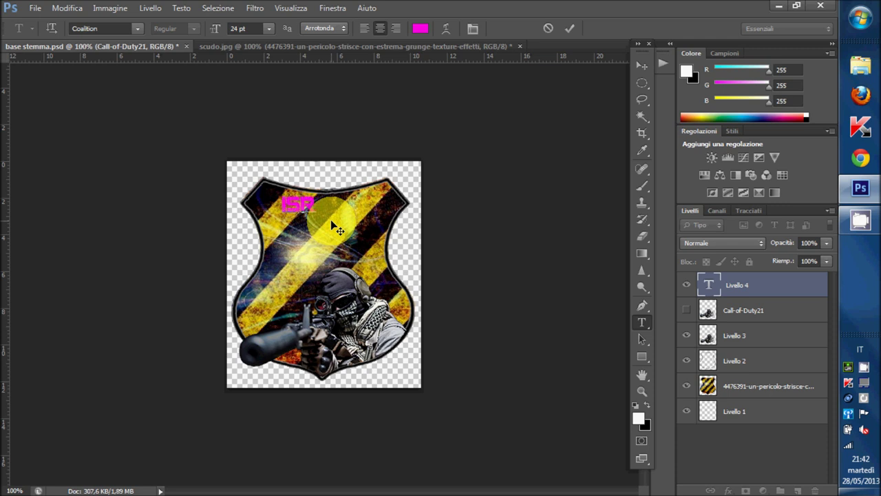
text(CLAN)
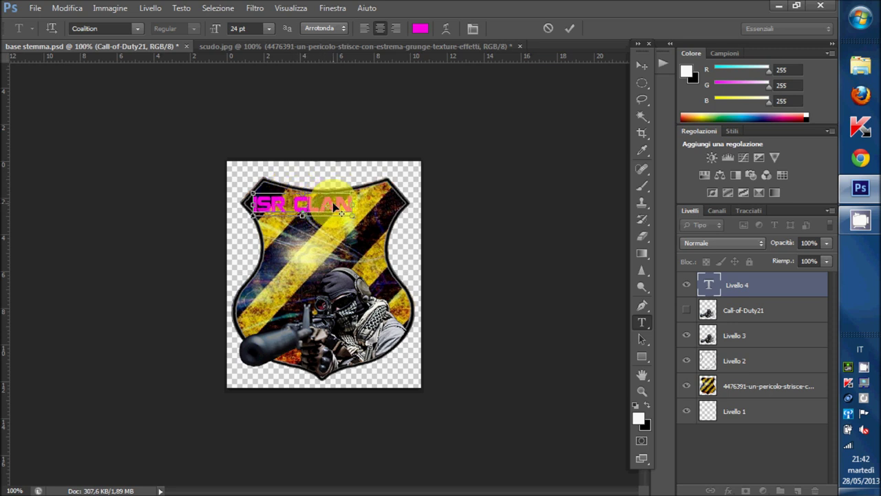
key(ctrl)
click(643, 63)
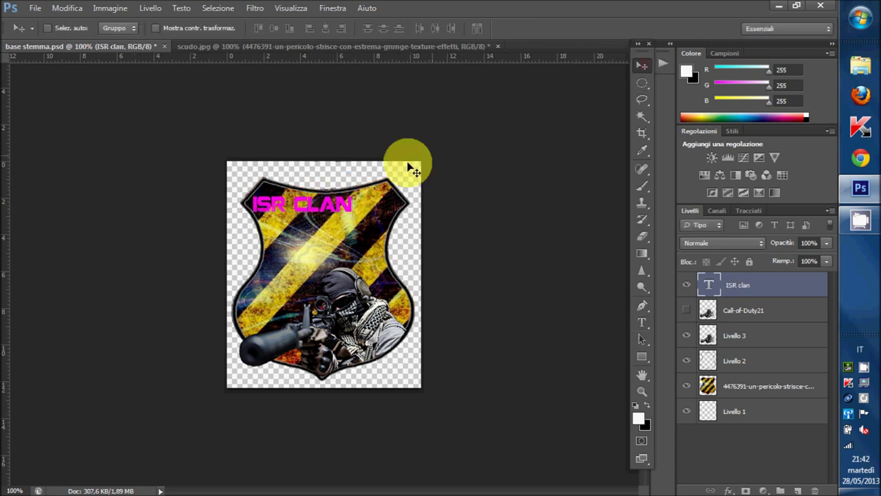
drag(319, 211, 348, 210)
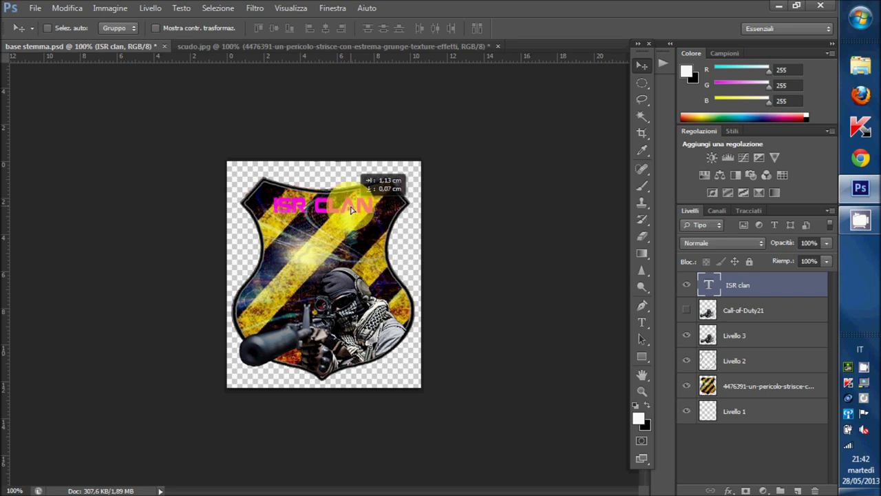
drag(348, 210, 351, 212)
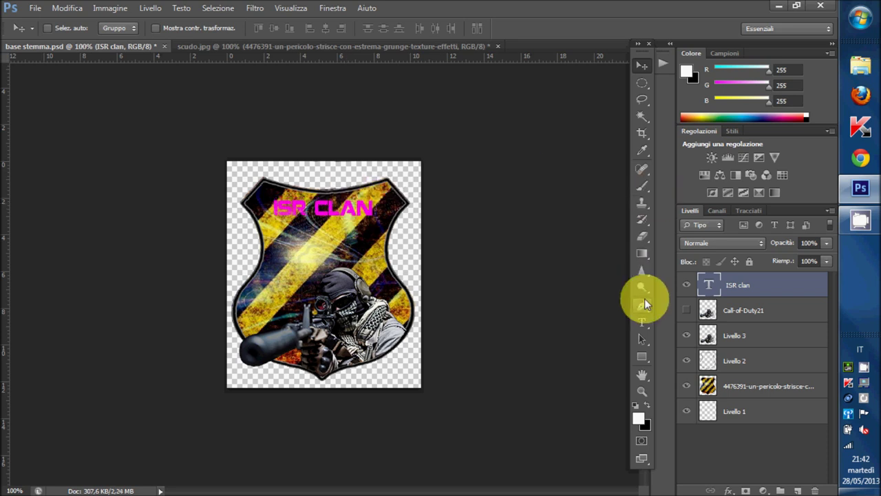
Type 'TEAM 1' below ISR CLAN and nudge it centred under the title.
click(642, 323)
drag(643, 325, 733, 337)
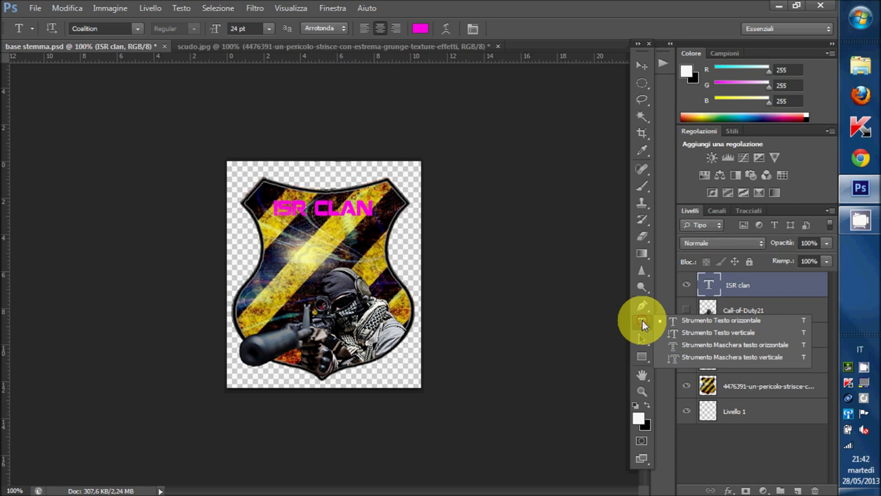
click(740, 324)
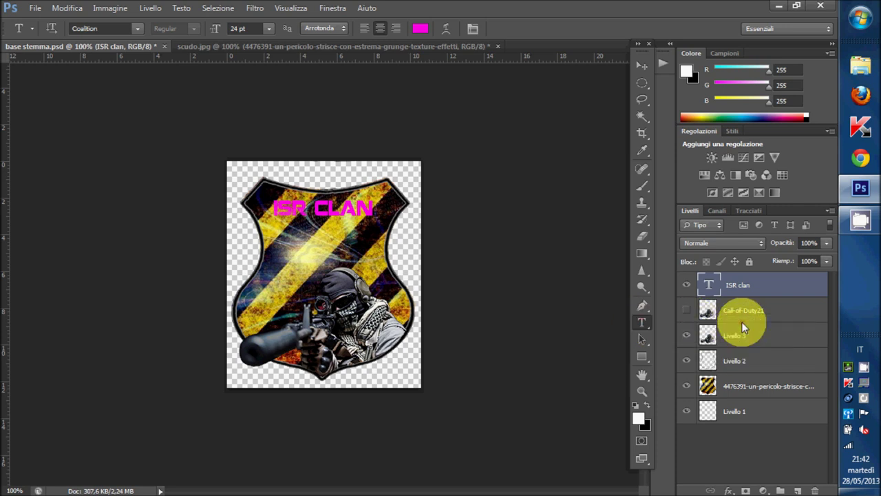
click(325, 245)
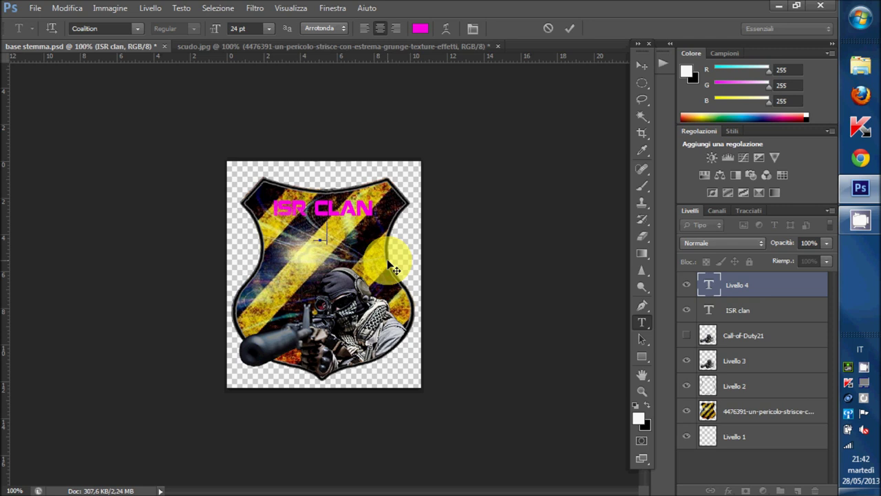
text(TEAM 1)
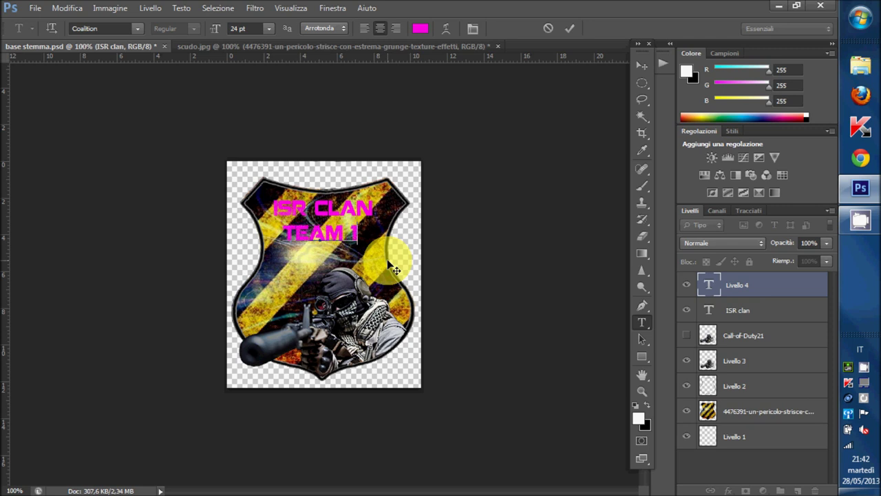
click(645, 68)
drag(325, 236, 329, 244)
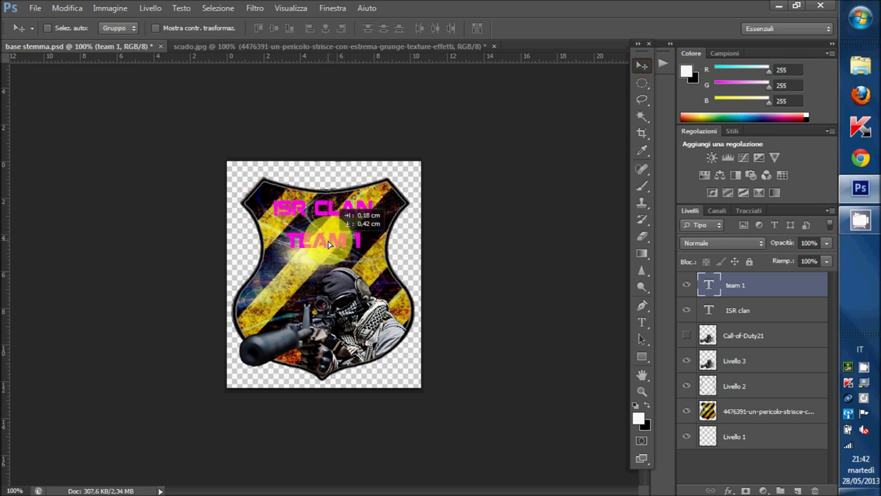
drag(329, 245, 330, 243)
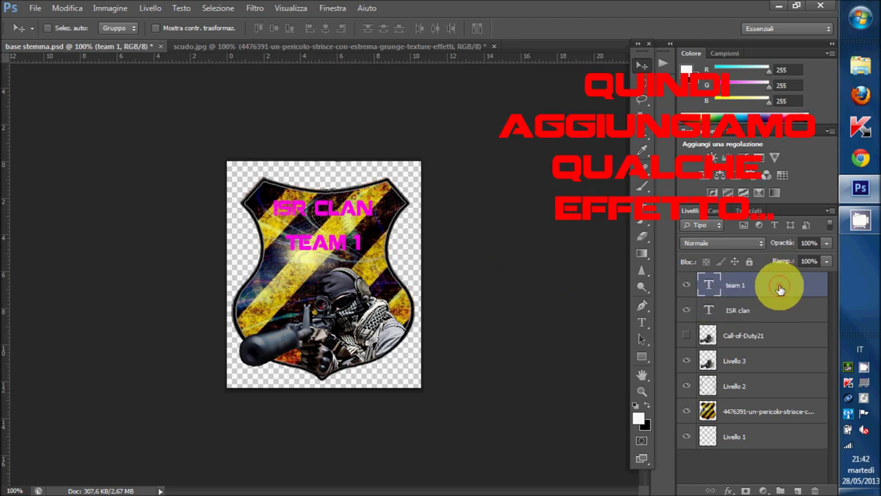
Enable Bevel and Emboss with Contour in the TEAM 1 layer style.
double_click(779, 289)
mouse_move(446, 175)
mouse_down()
mouse_move(547, 138)
mouse_move(553, 123)
mouse_up()
key(ctrl+plus)
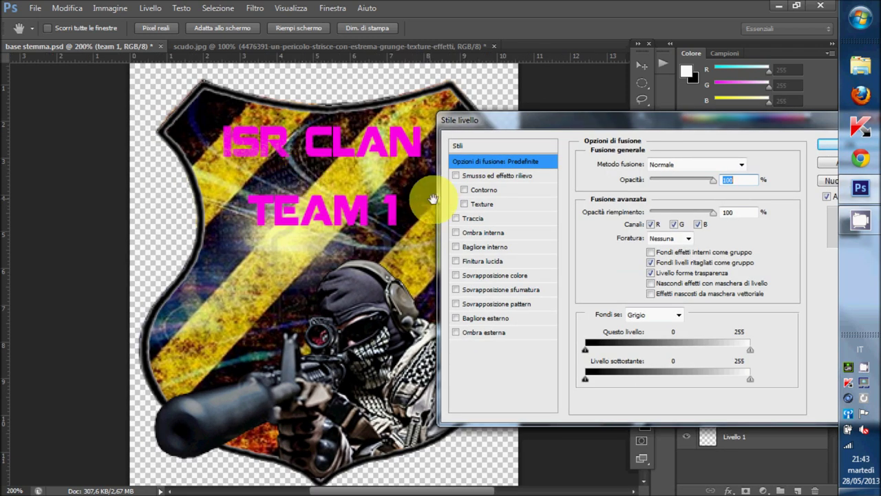
click(457, 176)
click(457, 176)
click(465, 191)
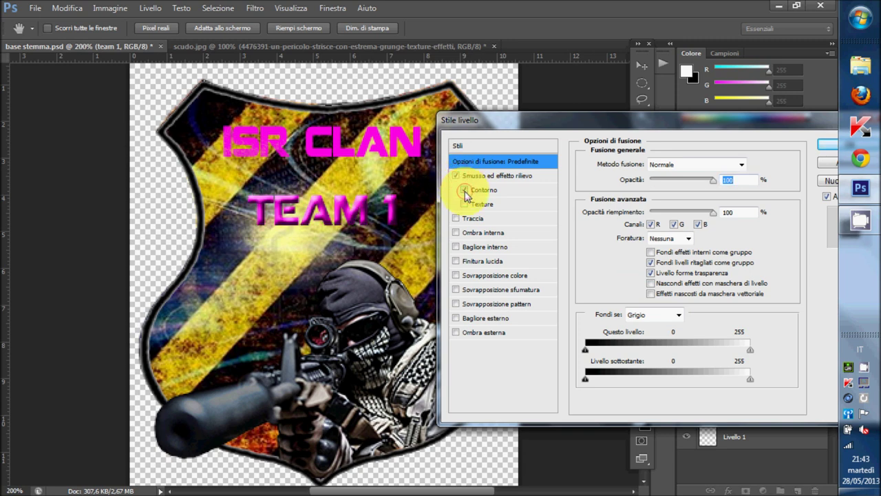
Add Drop Shadow and Outer Glow to TEAM 1, briefly testing other effects, and apply.
click(455, 334)
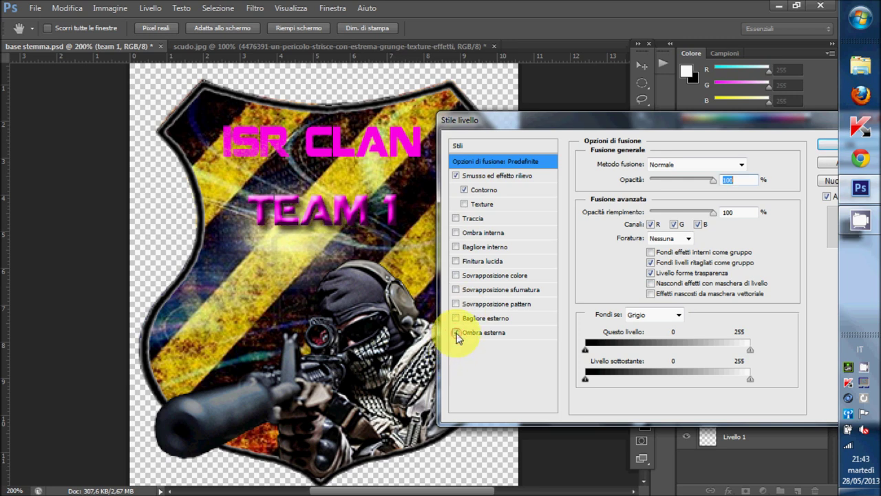
click(456, 334)
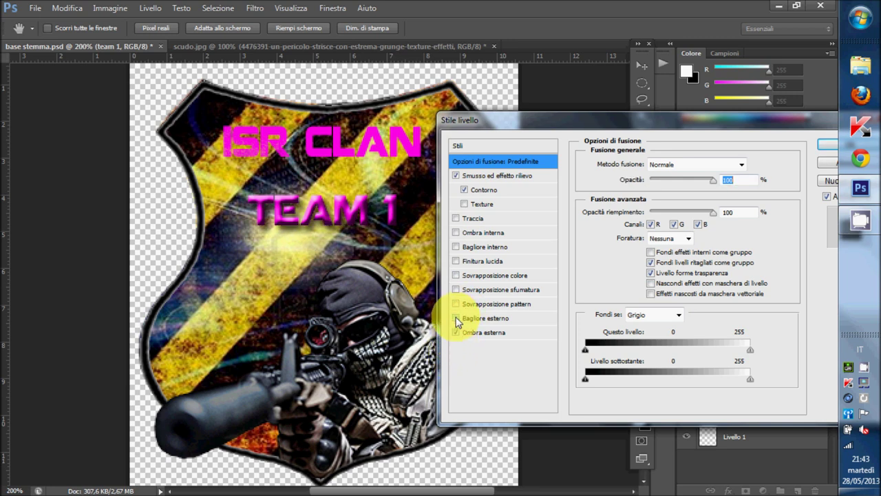
click(455, 319)
click(456, 318)
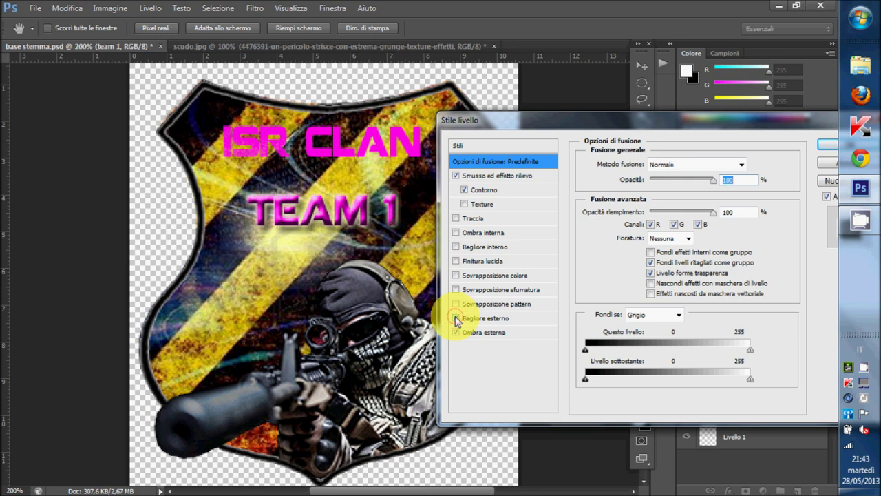
click(456, 232)
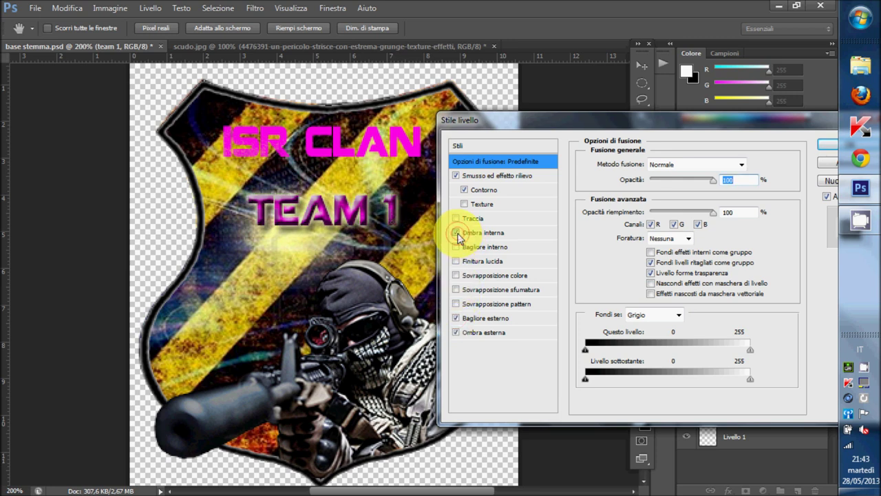
click(455, 218)
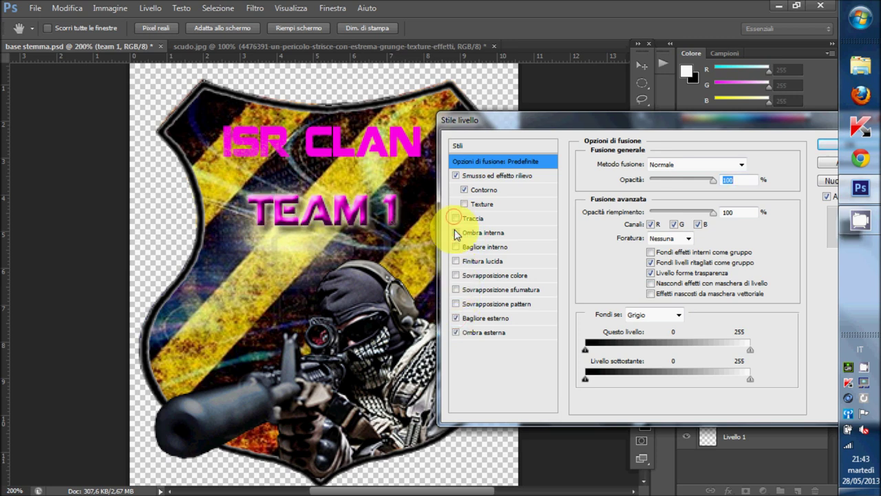
click(455, 246)
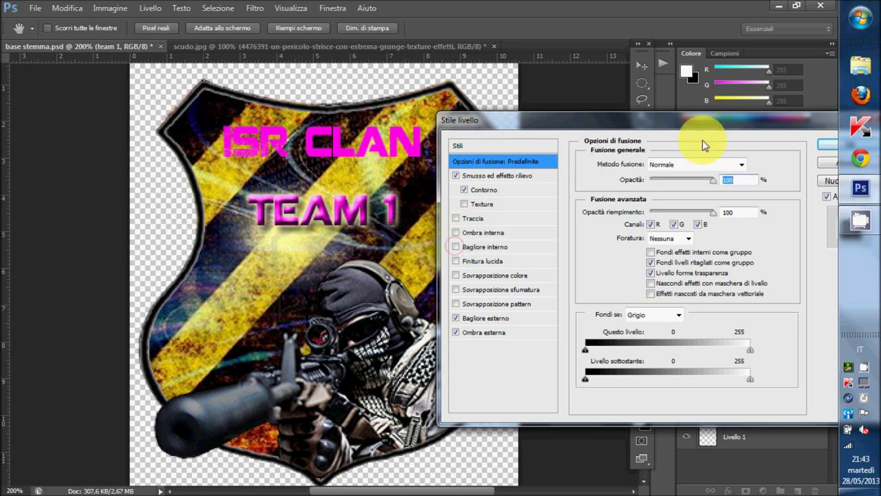
click(827, 144)
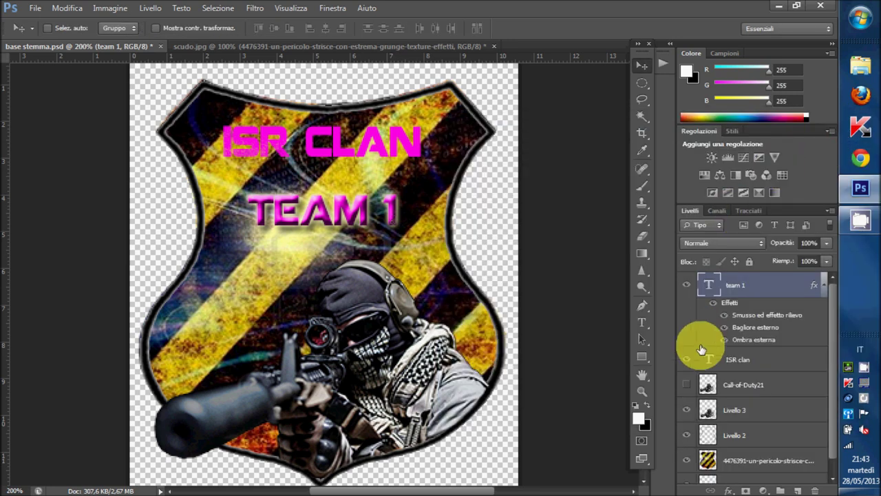
Check the ISR clan text layer's style settings and close them unchanged.
click(779, 362)
double_click(778, 363)
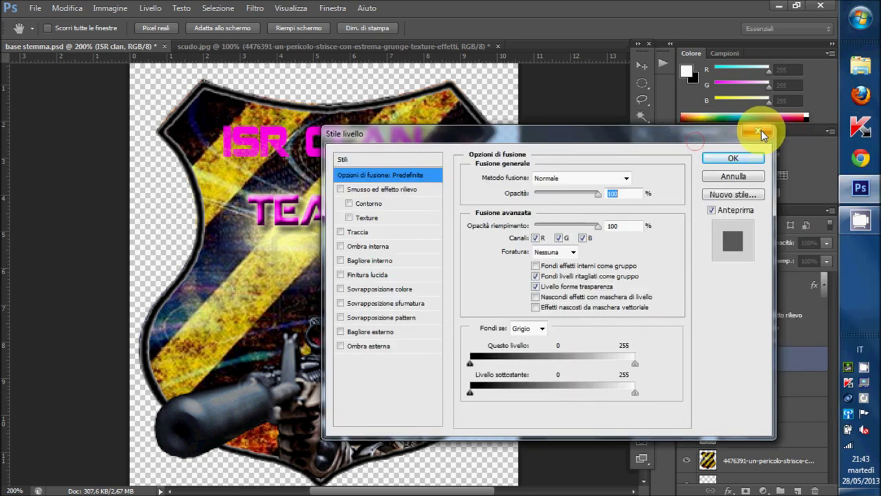
click(783, 148)
Copy the TEAM 1 layer style and paste it onto the ISR CLAN layer.
right_click(788, 293)
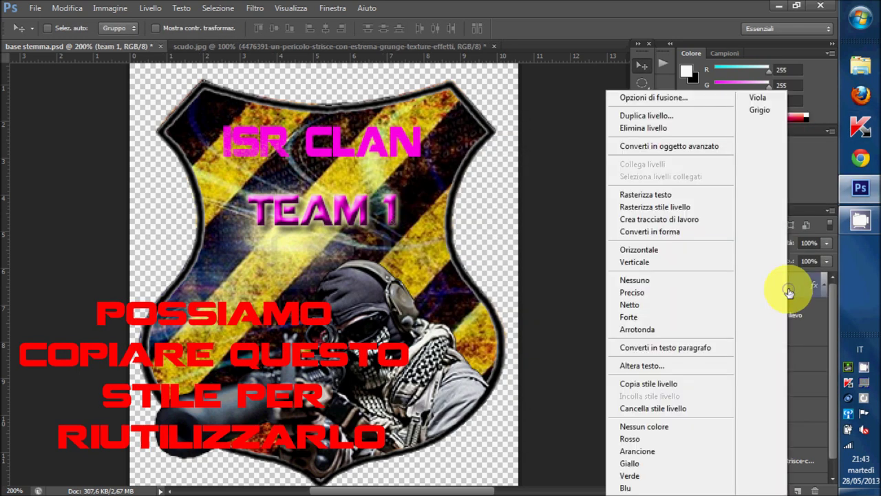
click(792, 293)
right_click(797, 293)
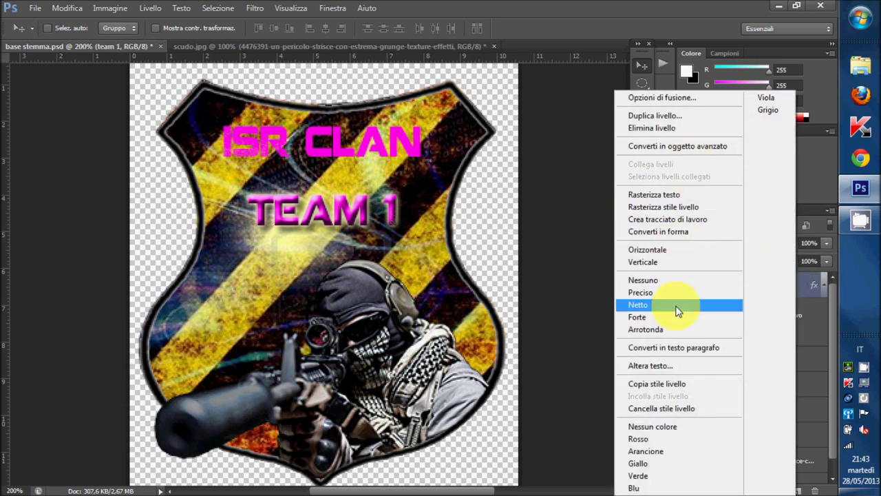
click(684, 393)
right_click(775, 358)
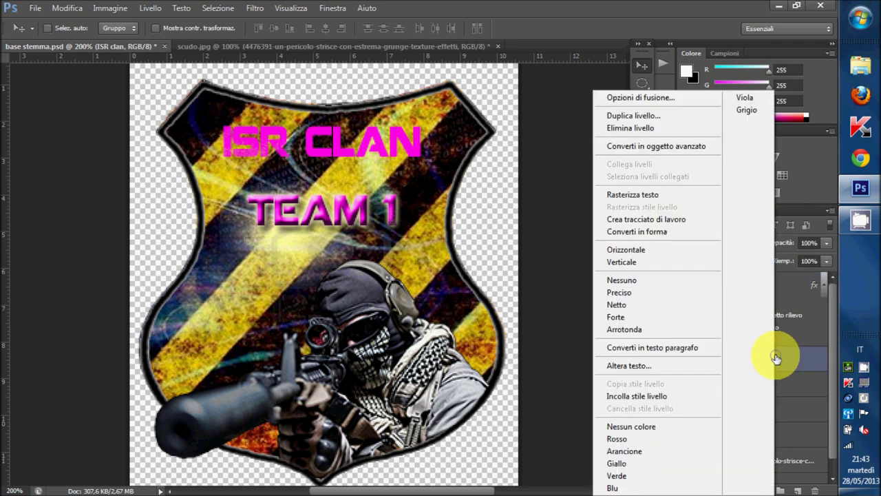
click(660, 396)
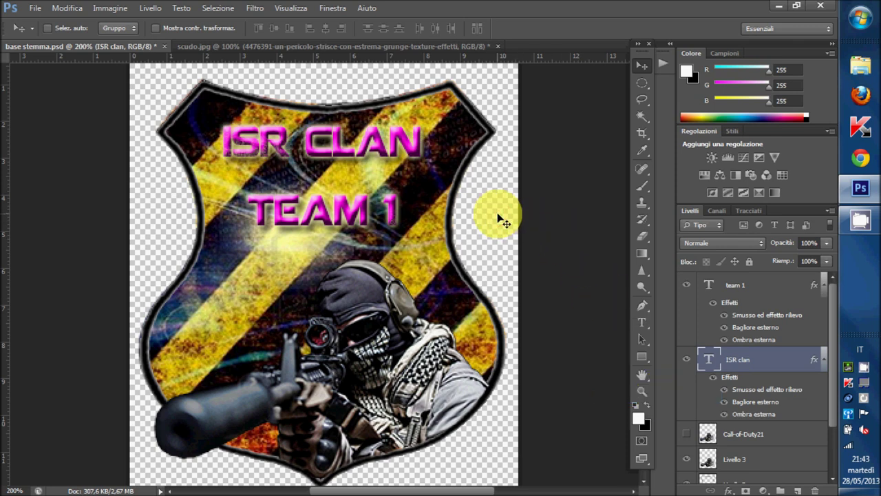
key(ctrl+minus)
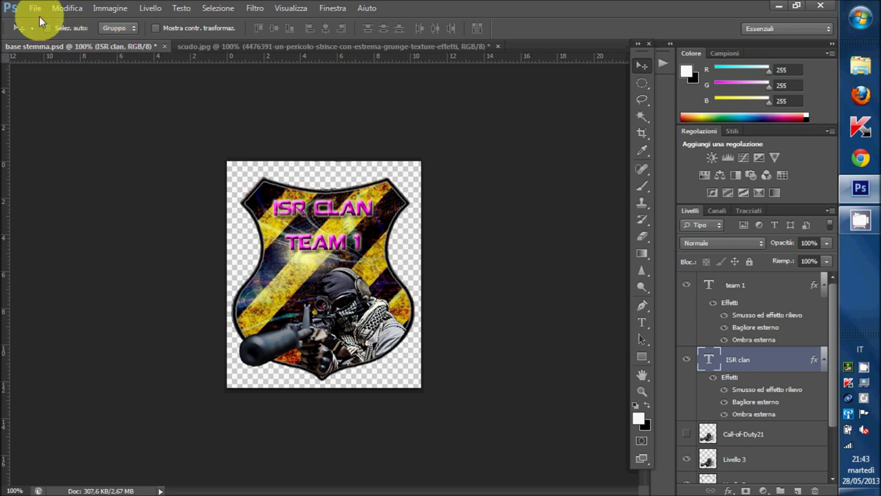
click(34, 8)
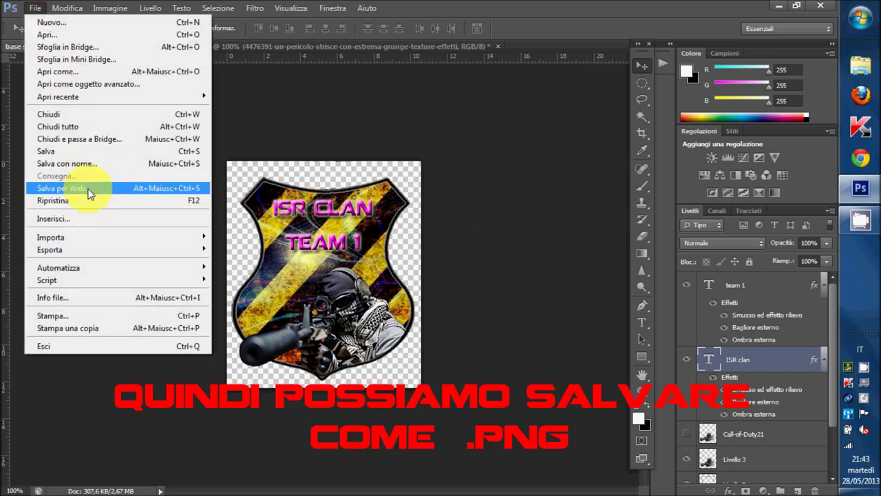
click(92, 165)
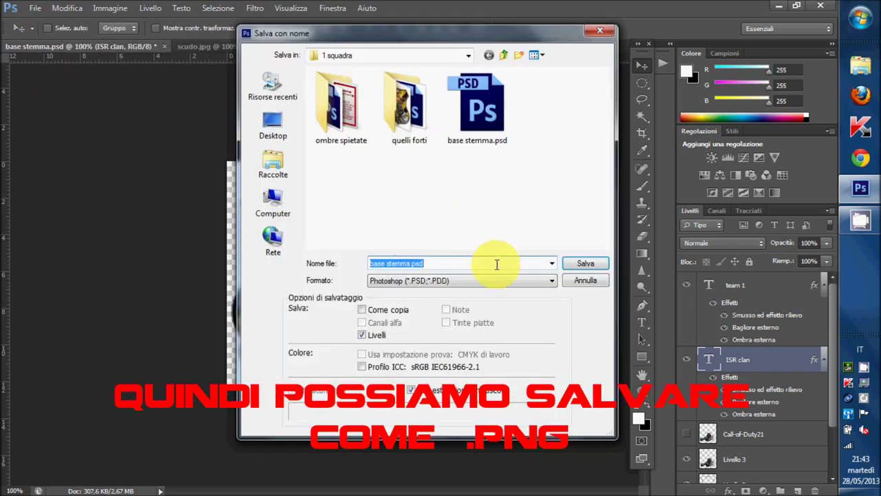
click(270, 123)
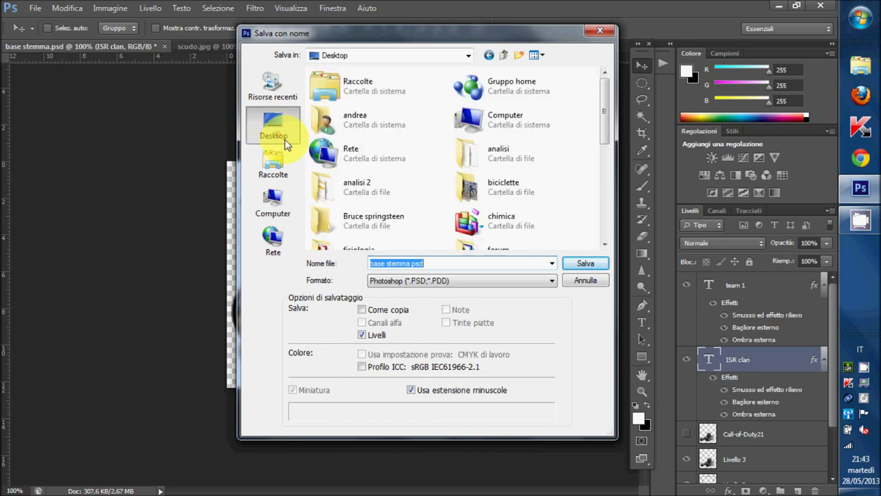
click(550, 282)
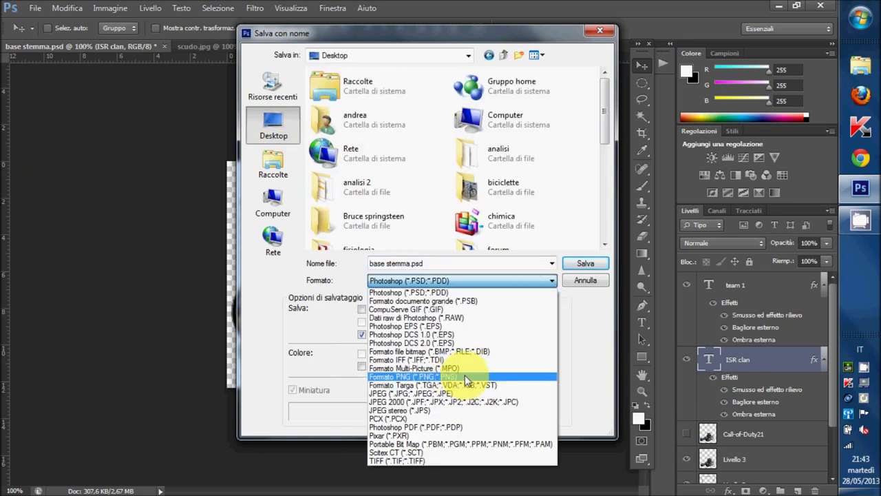
click(469, 377)
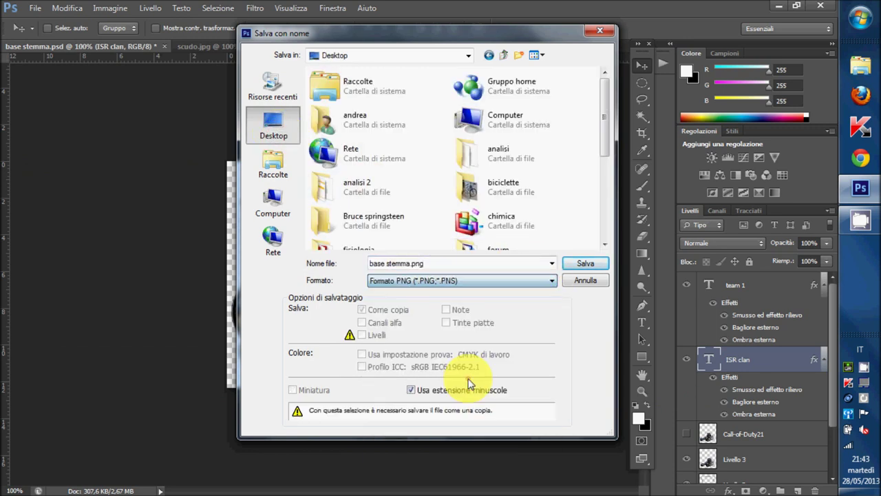
click(581, 264)
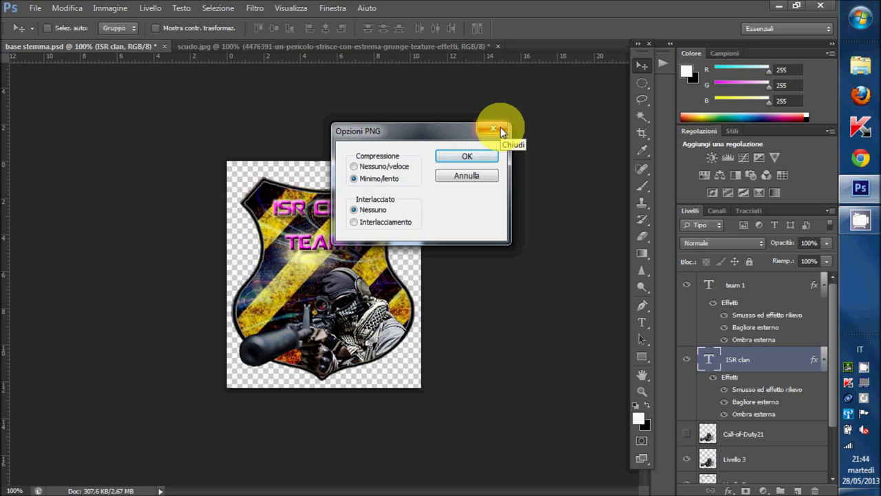
click(501, 131)
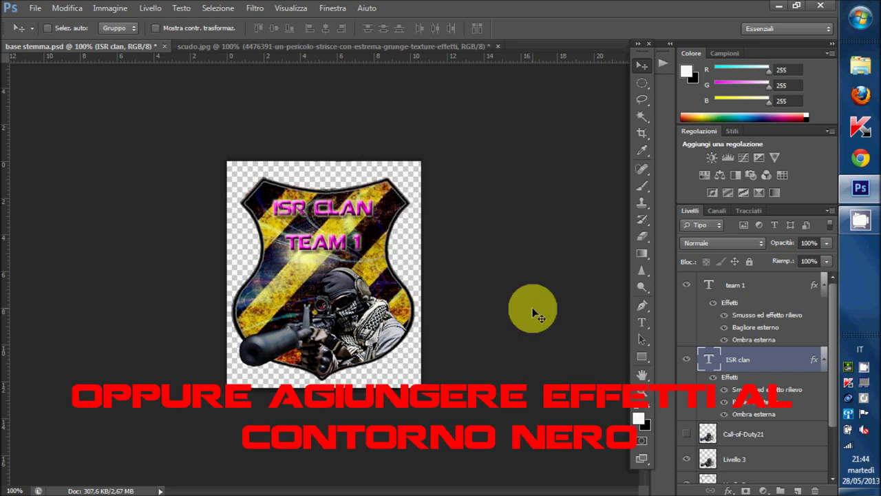
Identify the black outline layer, Livello 2, and open its Layer Style dialog.
key(ctrl+plus)
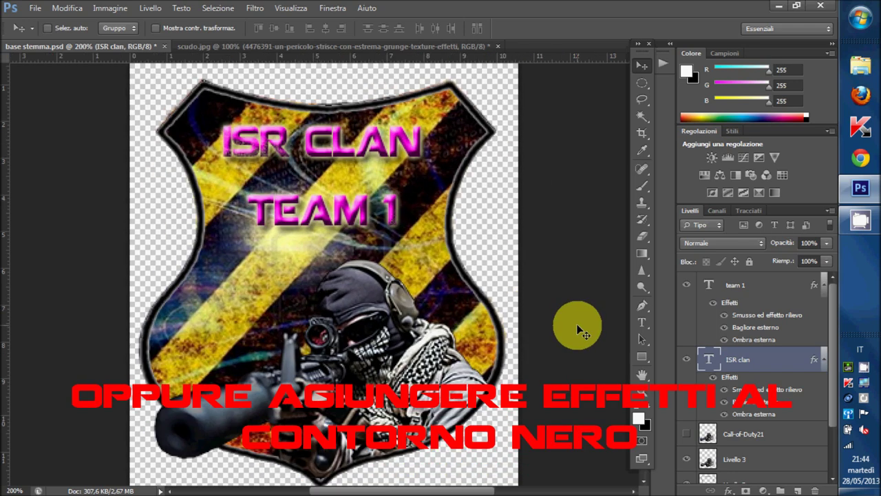
scroll(576, 330, down, 2)
scroll(744, 326, down, 3)
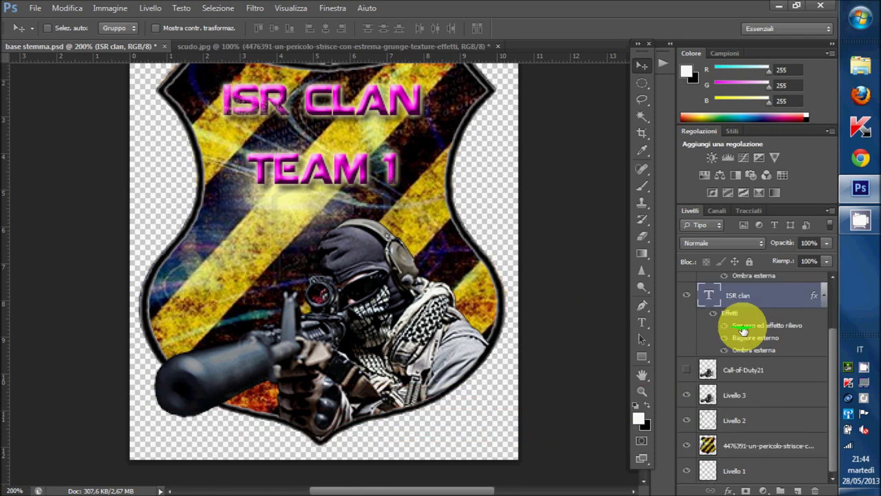
click(686, 420)
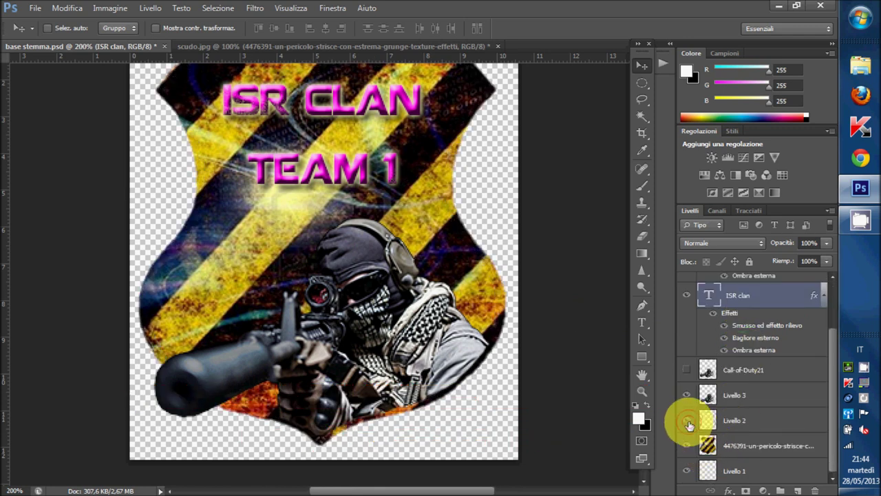
double_click(777, 421)
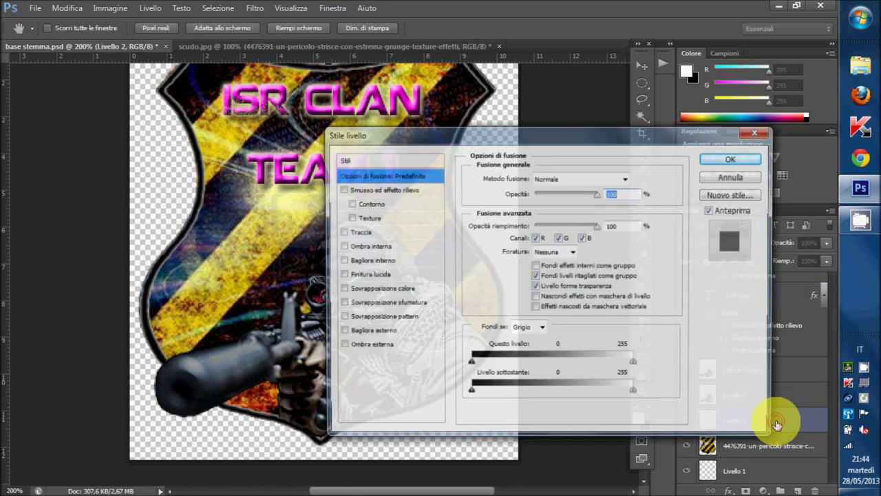
drag(464, 135, 666, 105)
Enable Smusso ed effetto rilievo and Bagliore esterno without Ombra esterna, then confirm.
click(542, 160)
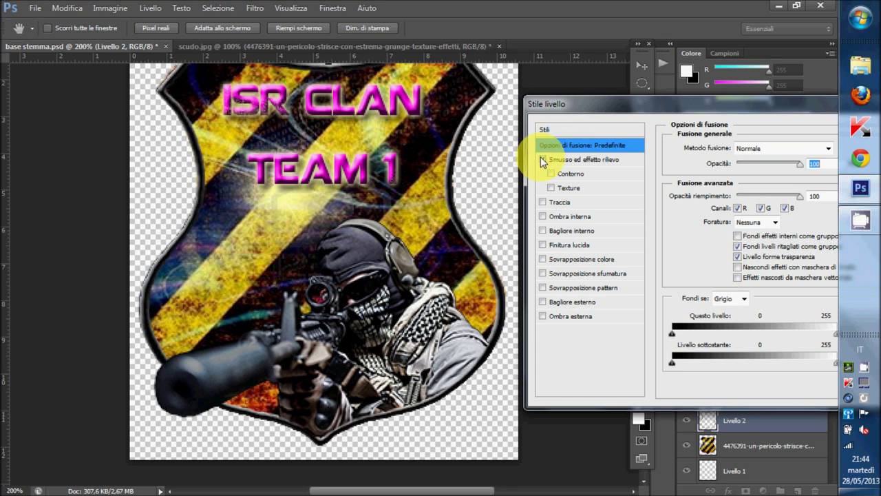
key(ctrl+minus)
click(542, 160)
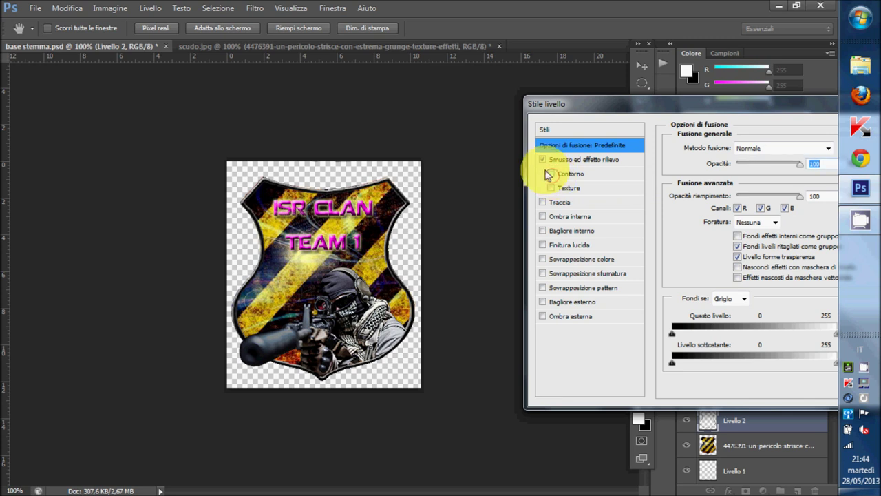
click(543, 160)
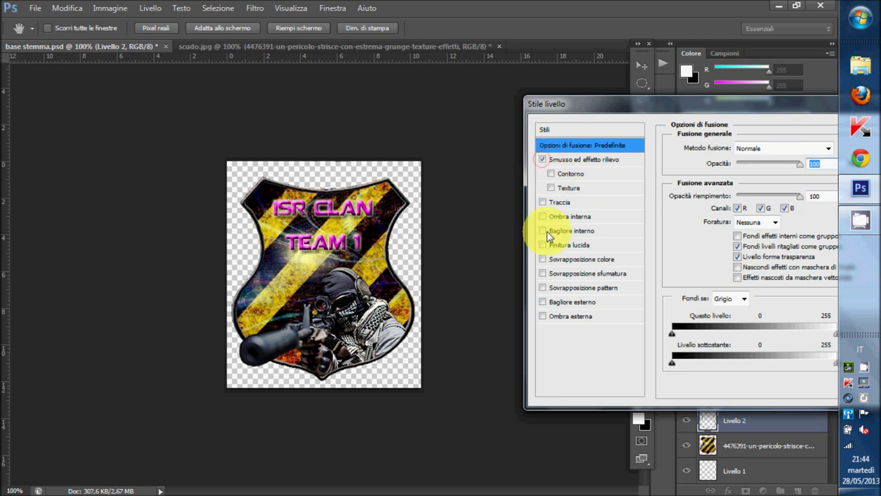
click(542, 302)
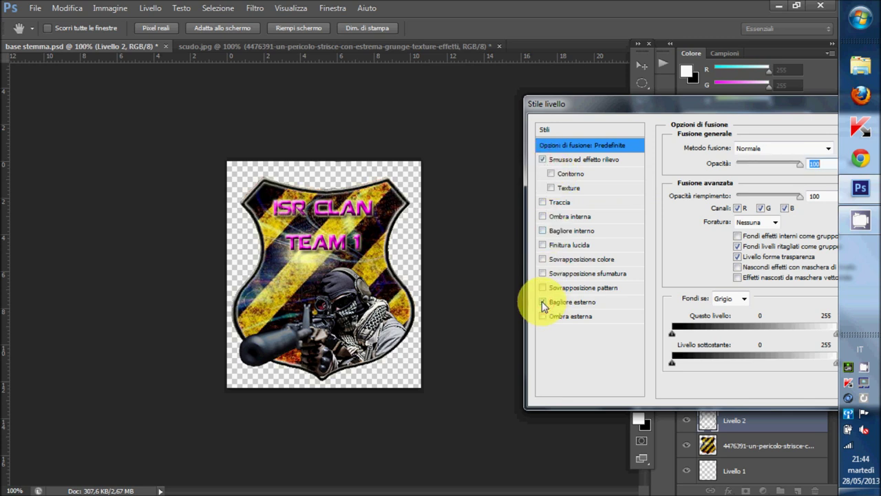
click(543, 317)
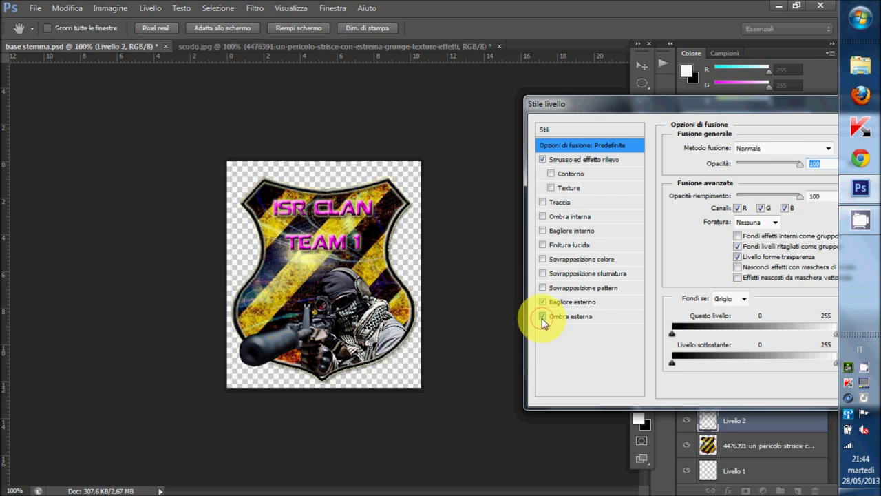
click(542, 318)
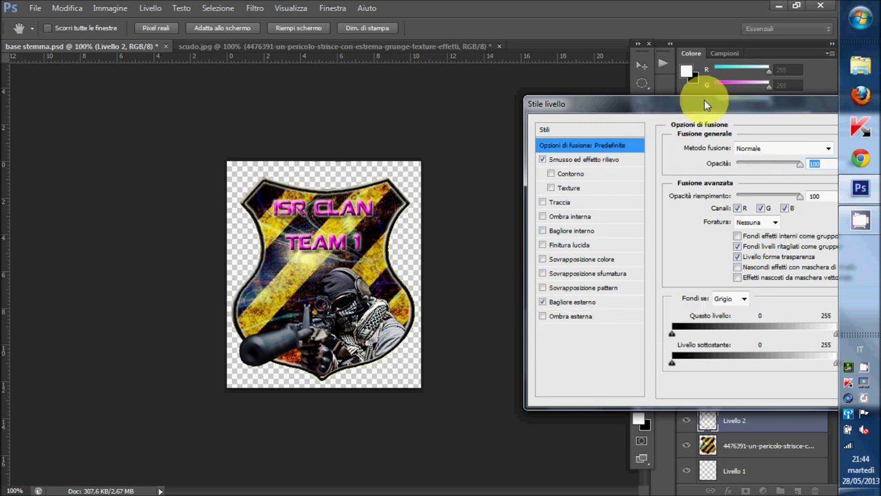
drag(704, 104, 541, 109)
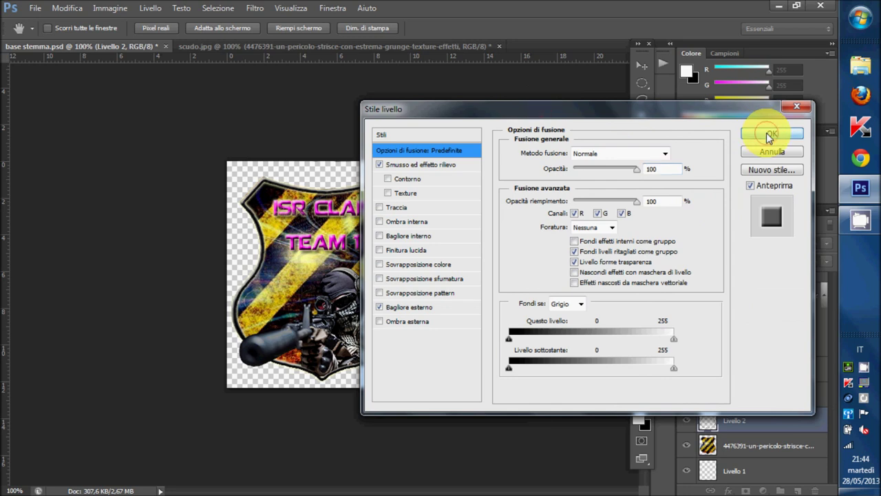
click(770, 134)
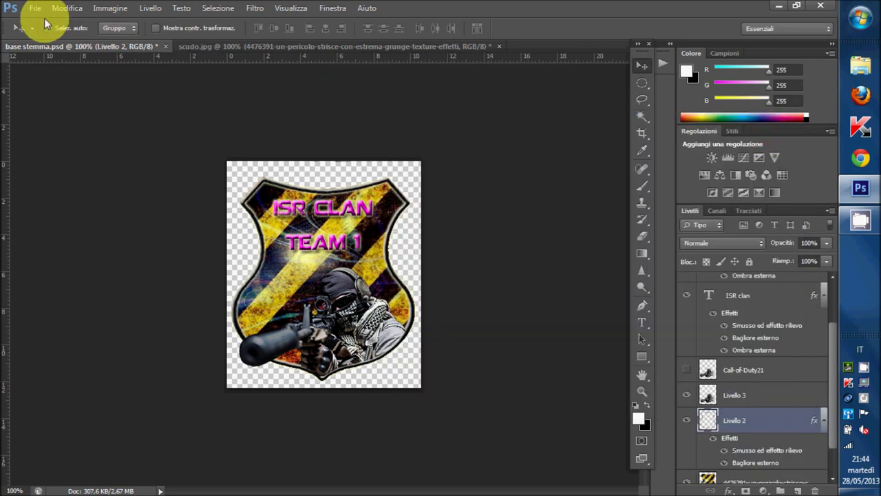
Begin Salva con nome for the crest with Formato PNG (*.PNG;*.PNS) selected.
click(33, 8)
click(116, 160)
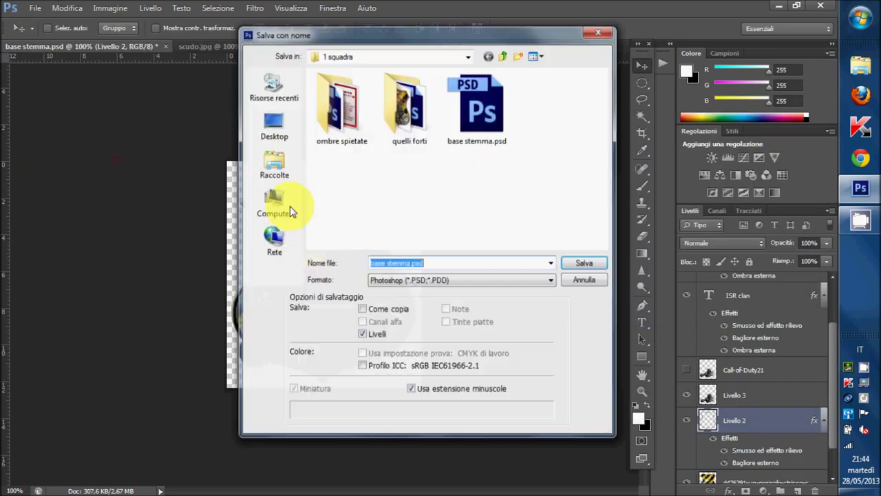
click(526, 279)
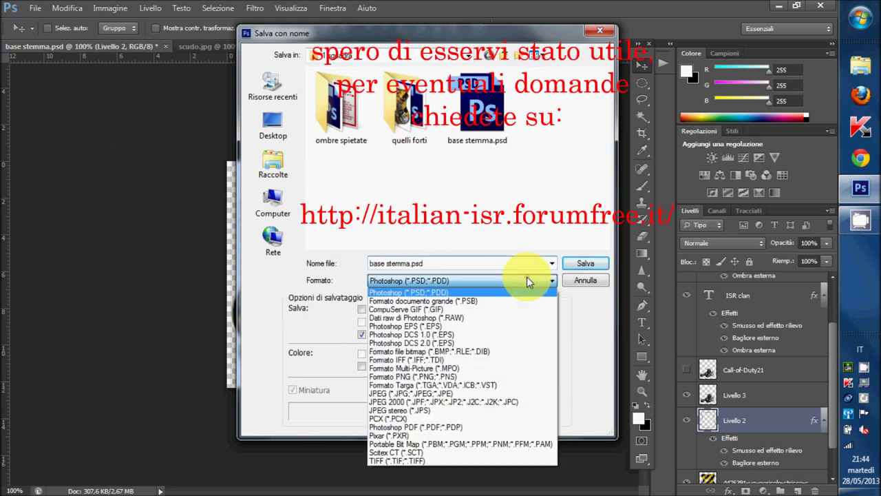
click(458, 376)
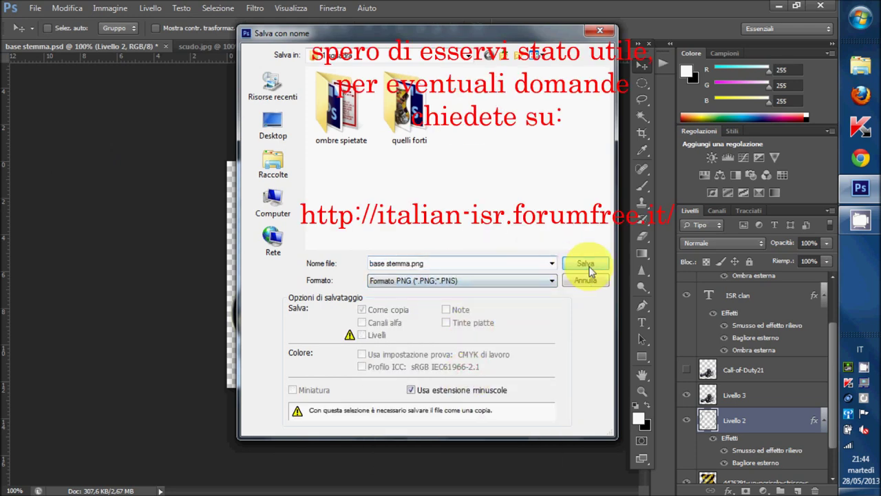